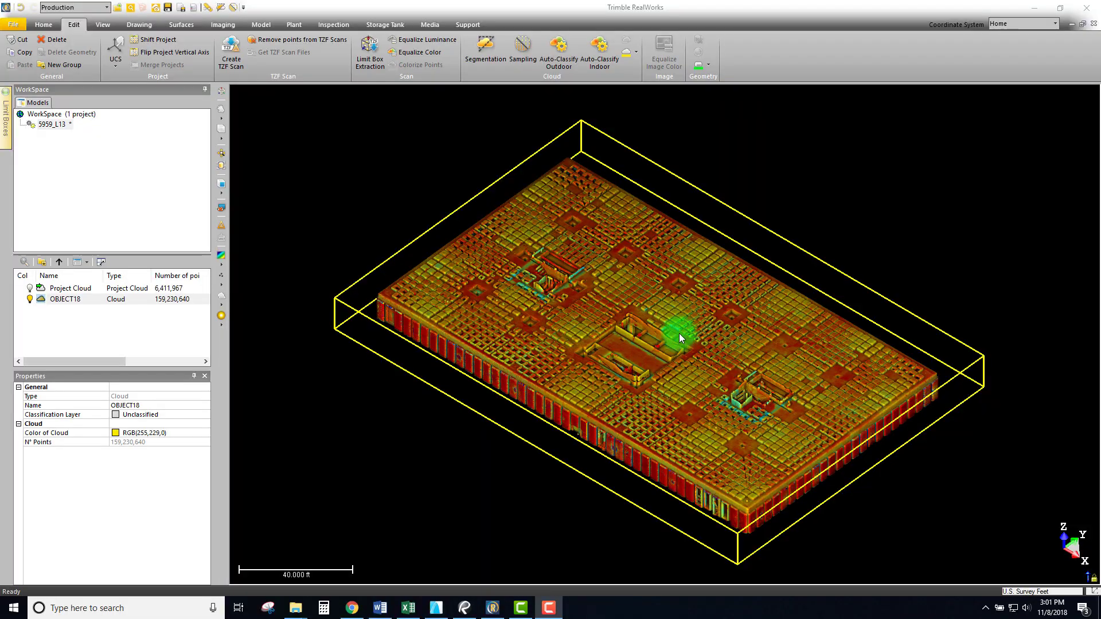
Examine the scanned building level in 3D and from the front, including the facade panels and the waffle slab above them
{"action": "middle_click_drag", "start_coordinate": [690, 351], "coordinate": [691, 344]}
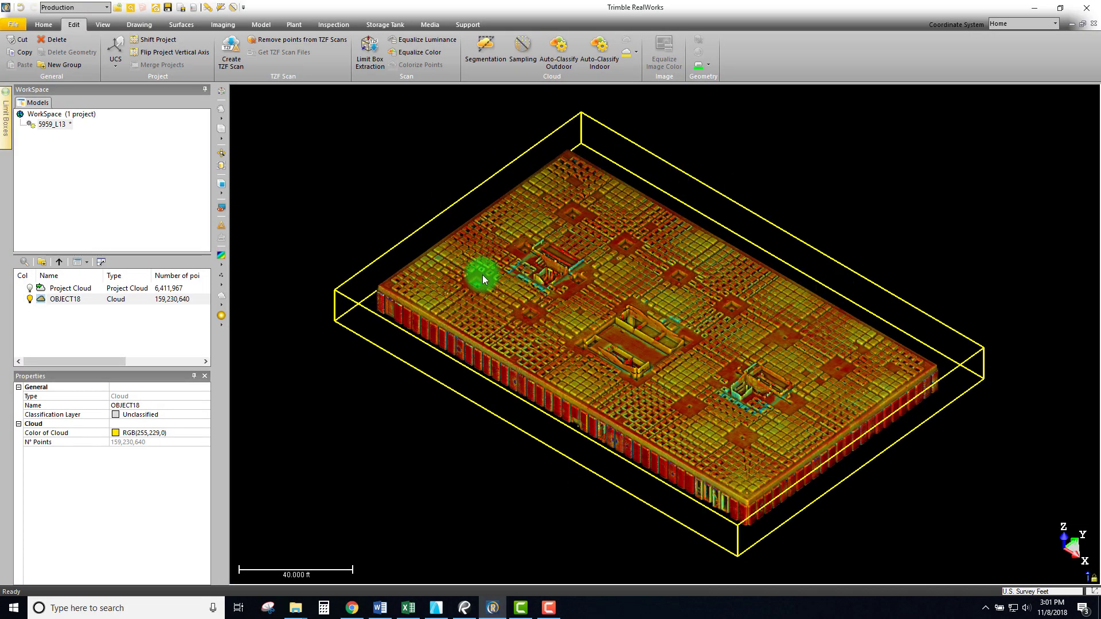
{"action": "middle_click_drag", "start_coordinate": [570, 300], "coordinate": [611, 338]}
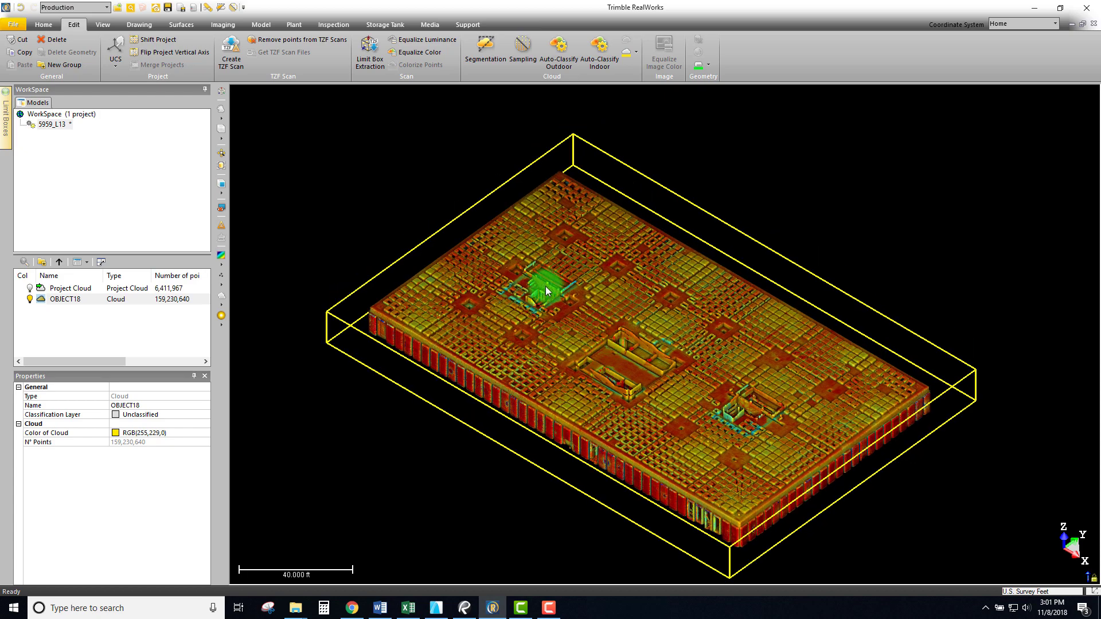
{"action": "left_click_drag", "start_coordinate": [616, 311], "coordinate": [473, 308]}
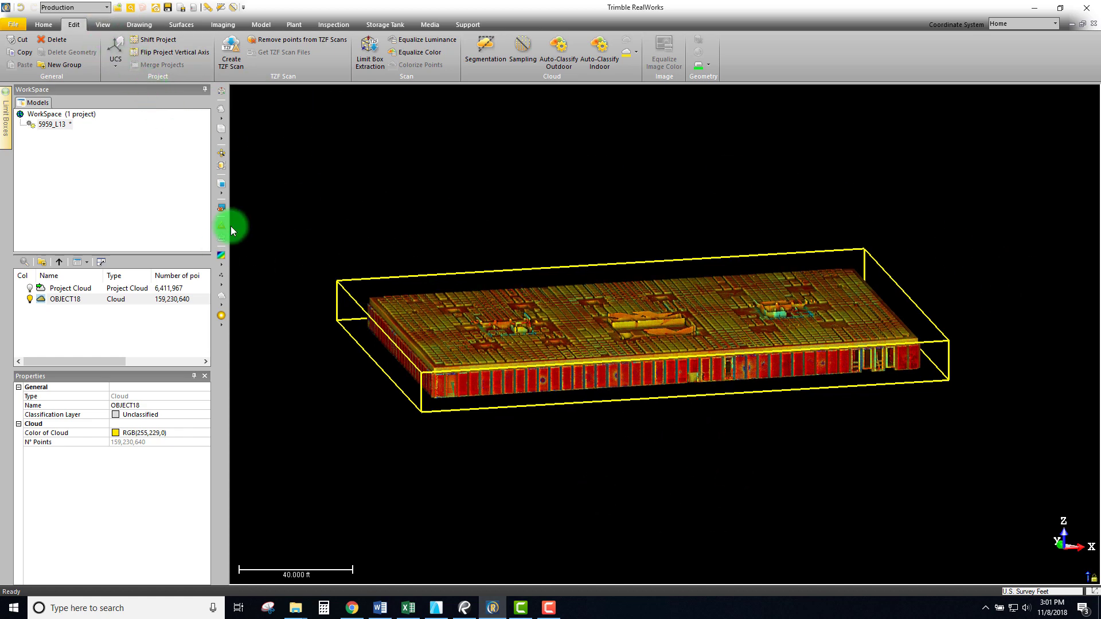
{"action": "left_click", "coordinate": [223, 184]}
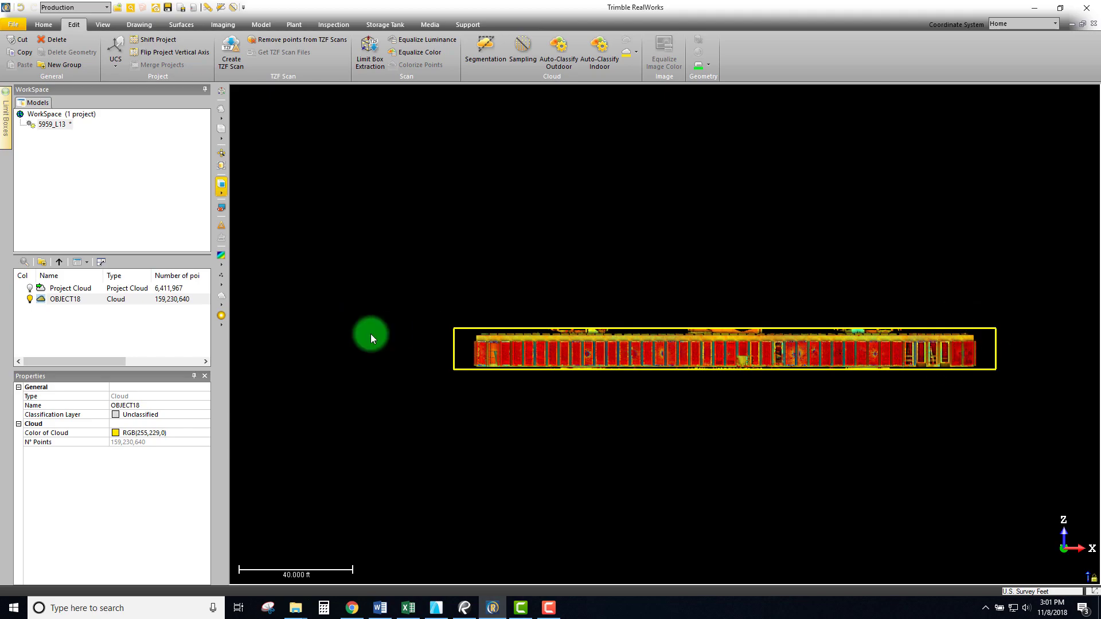
{"action": "scroll", "coordinate": [427, 326], "scroll_direction": "up", "scroll_amount": 10}
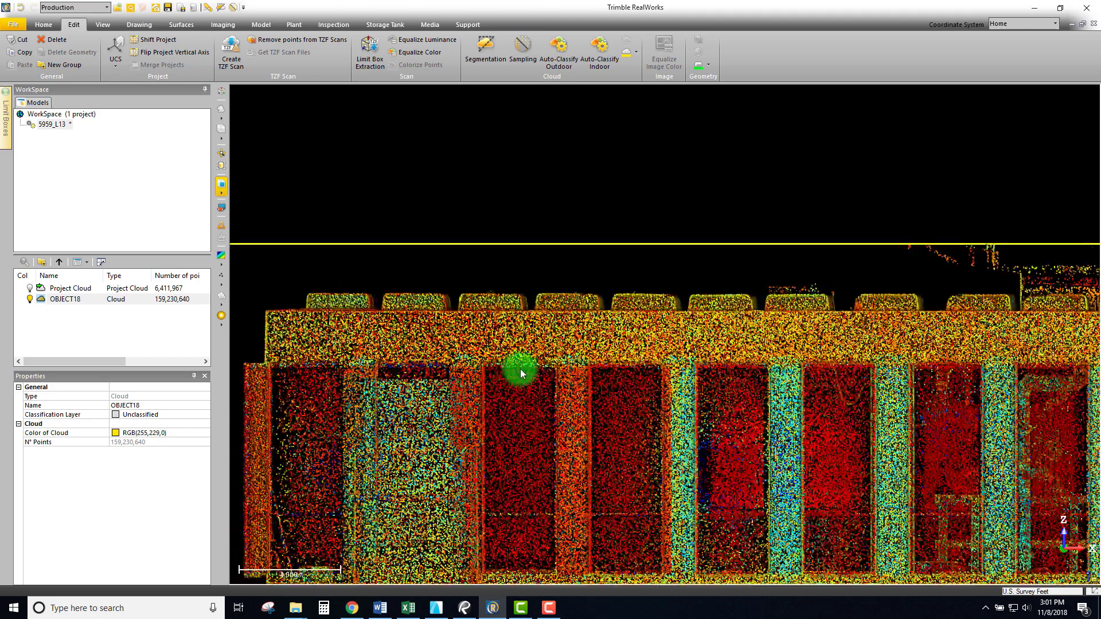
{"action": "middle_click_drag", "start_coordinate": [520, 369], "coordinate": [630, 320]}
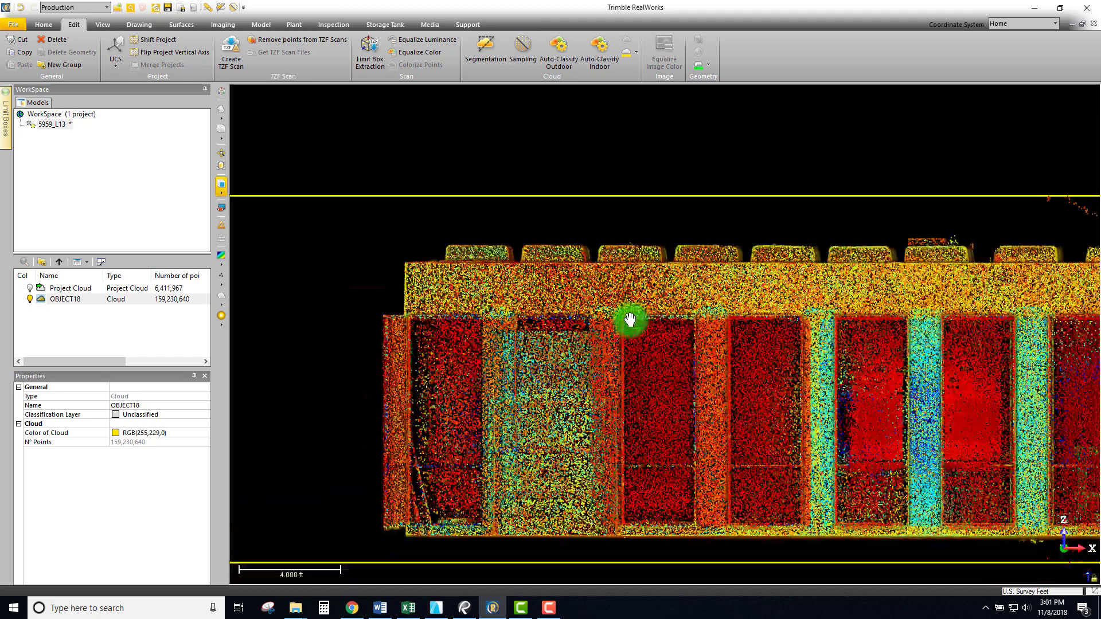
{"action": "scroll", "coordinate": [468, 240], "scroll_direction": "up", "scroll_amount": 5}
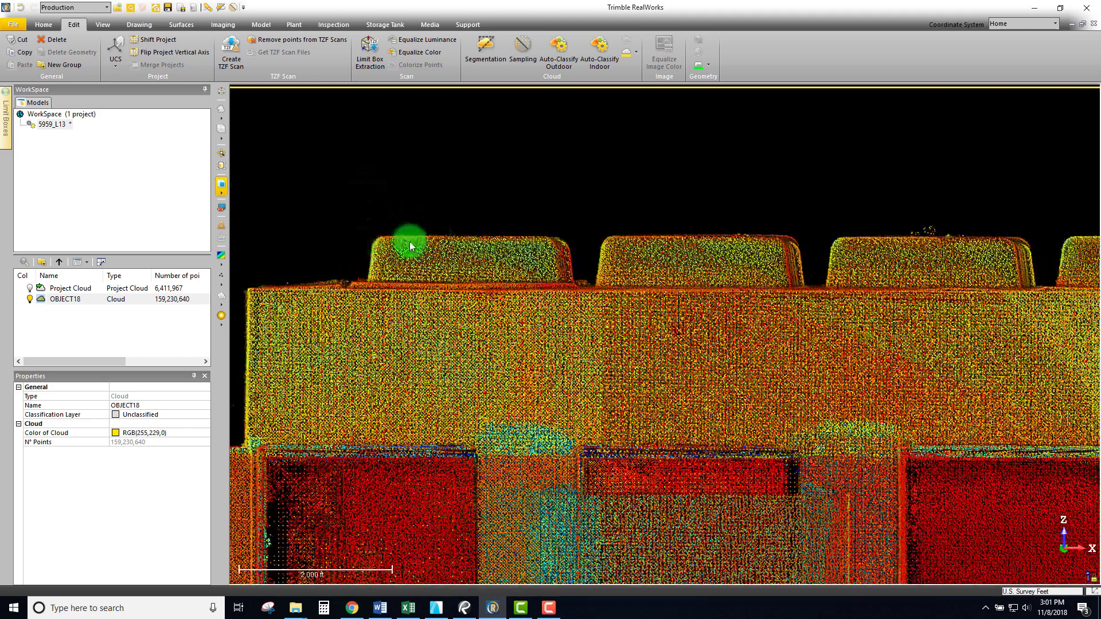
{"action": "scroll", "coordinate": [448, 246], "scroll_direction": "down", "scroll_amount": 6}
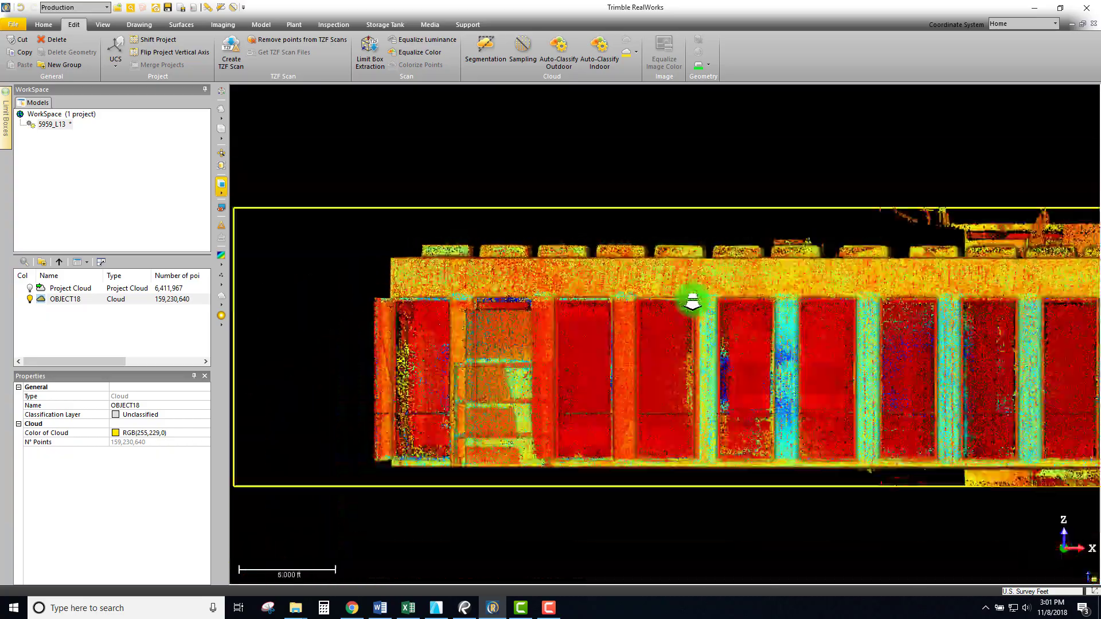
{"action": "scroll", "coordinate": [692, 301], "scroll_direction": "down", "scroll_amount": 3}
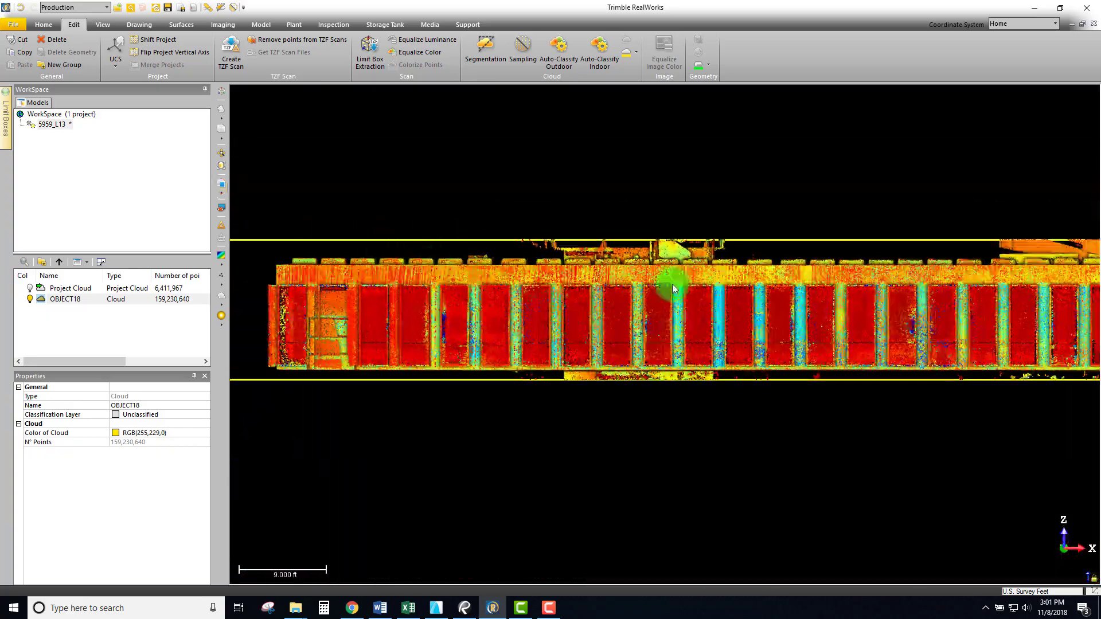
{"action": "left_click_drag", "start_coordinate": [673, 288], "coordinate": [761, 292]}
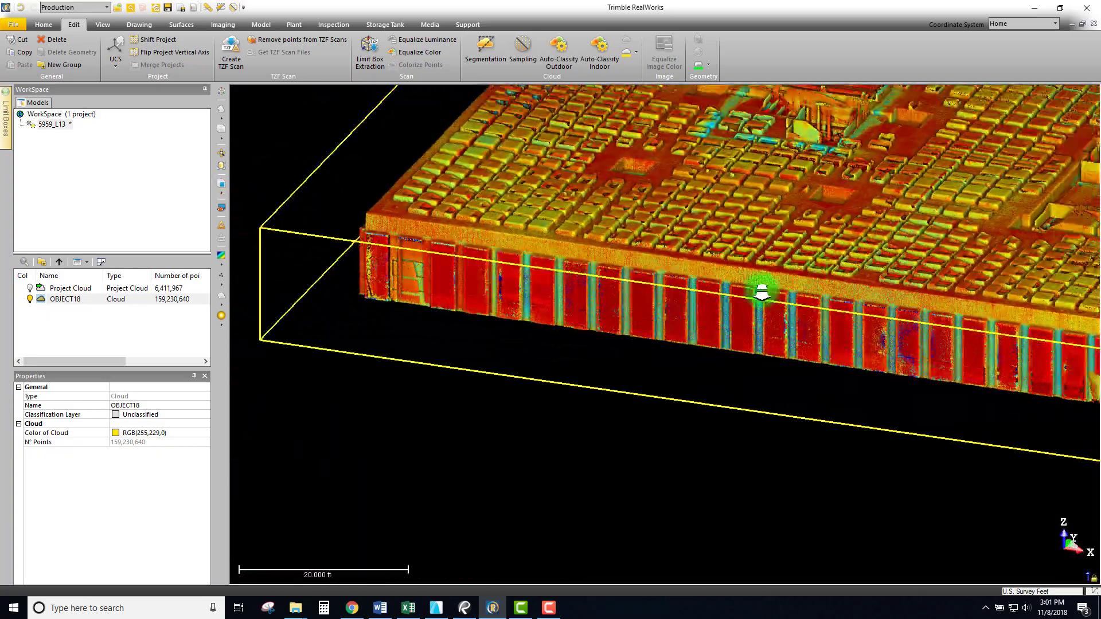
{"action": "scroll", "coordinate": [762, 292], "scroll_direction": "down", "scroll_amount": 2}
{"action": "middle_click_drag", "start_coordinate": [762, 292], "coordinate": [648, 380]}
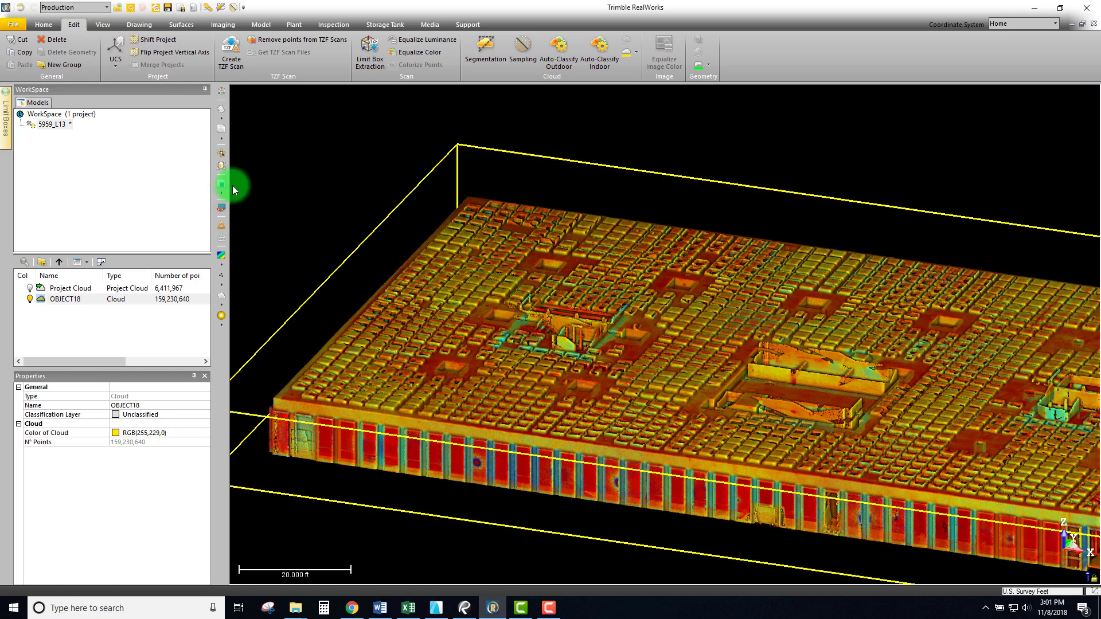
Inspect the waffle slab's grid of recesses around the central core from the top view
{"action": "left_click", "coordinate": [223, 188]}
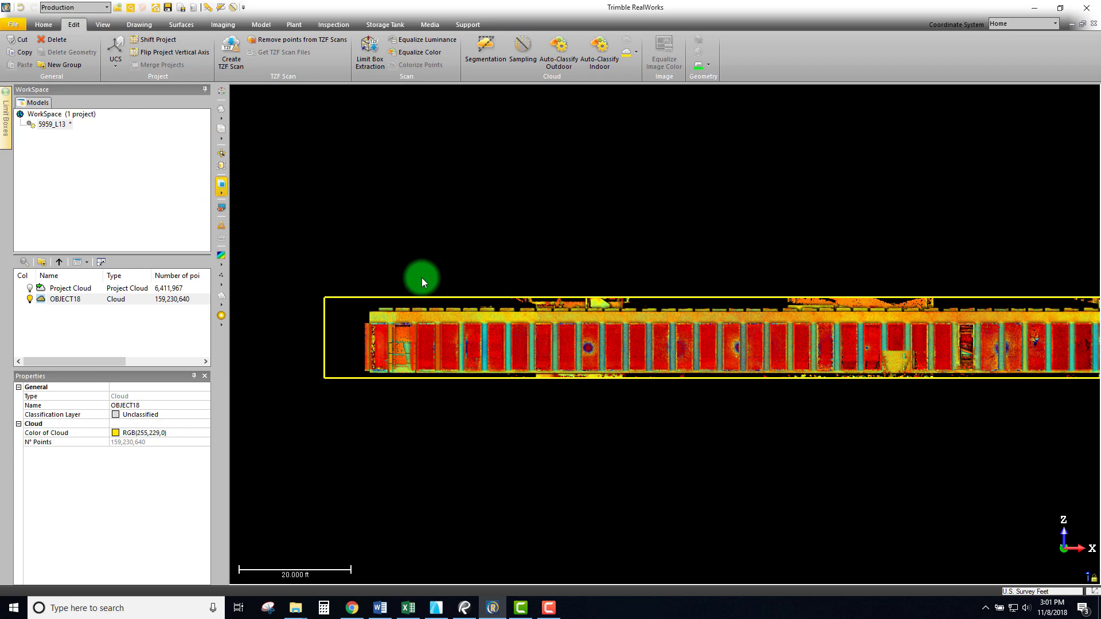
{"action": "left_click", "coordinate": [221, 185]}
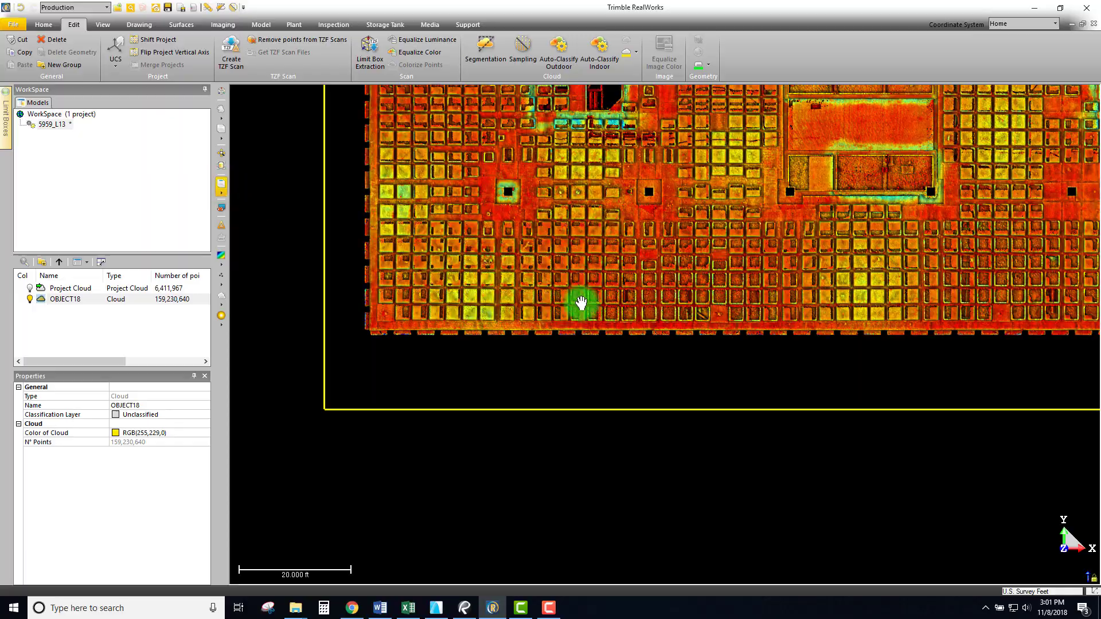
{"action": "left_click_drag", "start_coordinate": [582, 302], "coordinate": [559, 359]}
{"action": "scroll", "coordinate": [559, 360], "scroll_direction": "up", "scroll_amount": 8}
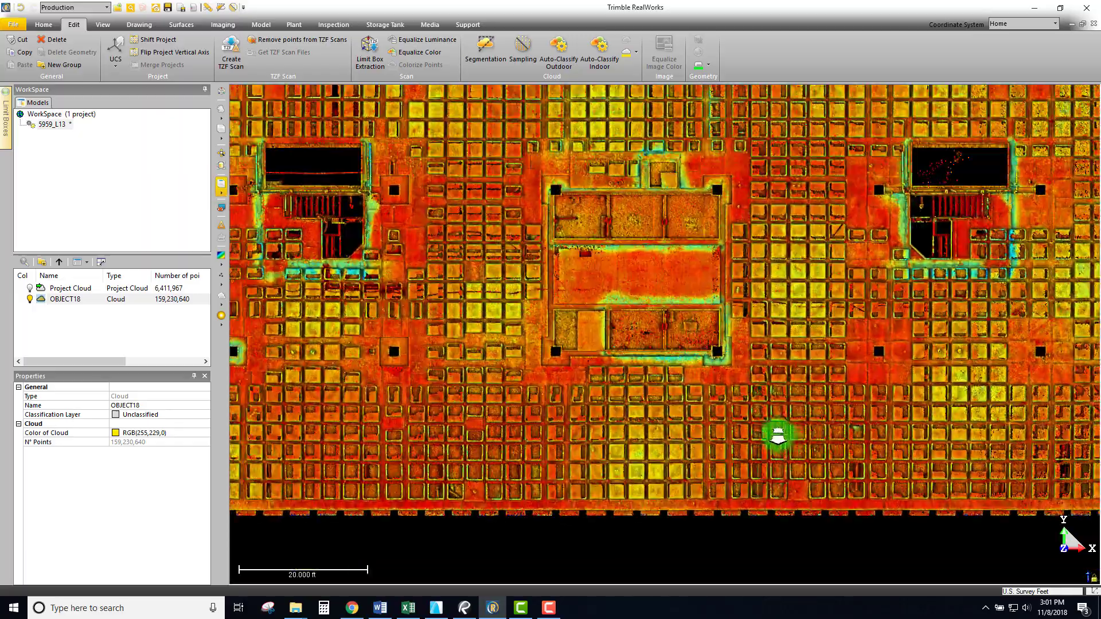
{"action": "scroll", "coordinate": [818, 472], "scroll_direction": "up", "scroll_amount": 4}
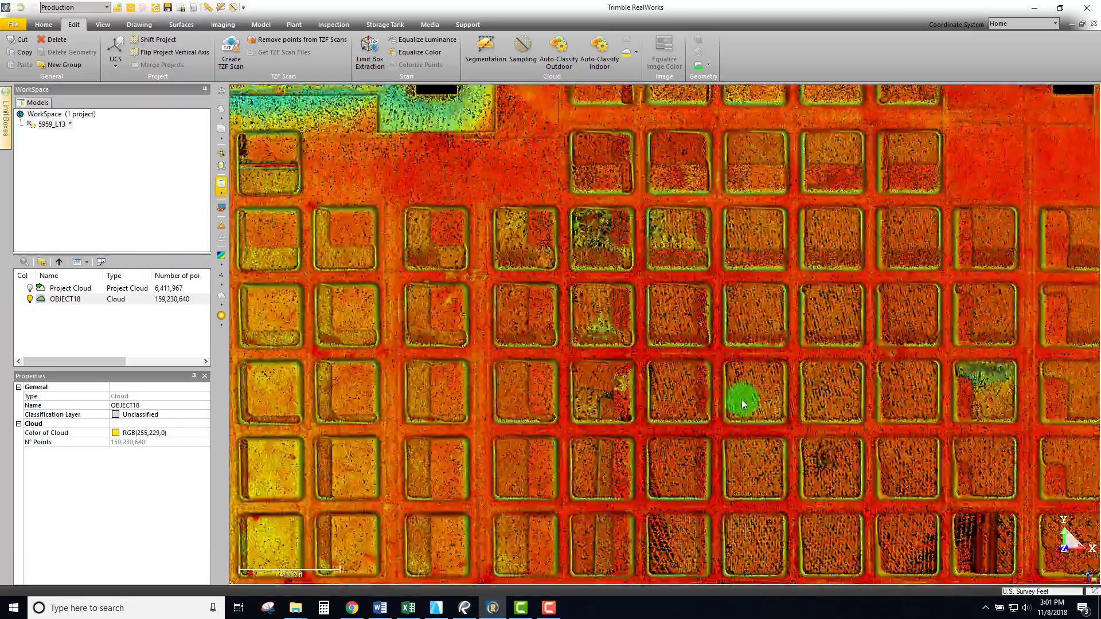
{"action": "scroll", "coordinate": [564, 422], "scroll_direction": "down", "scroll_amount": 3}
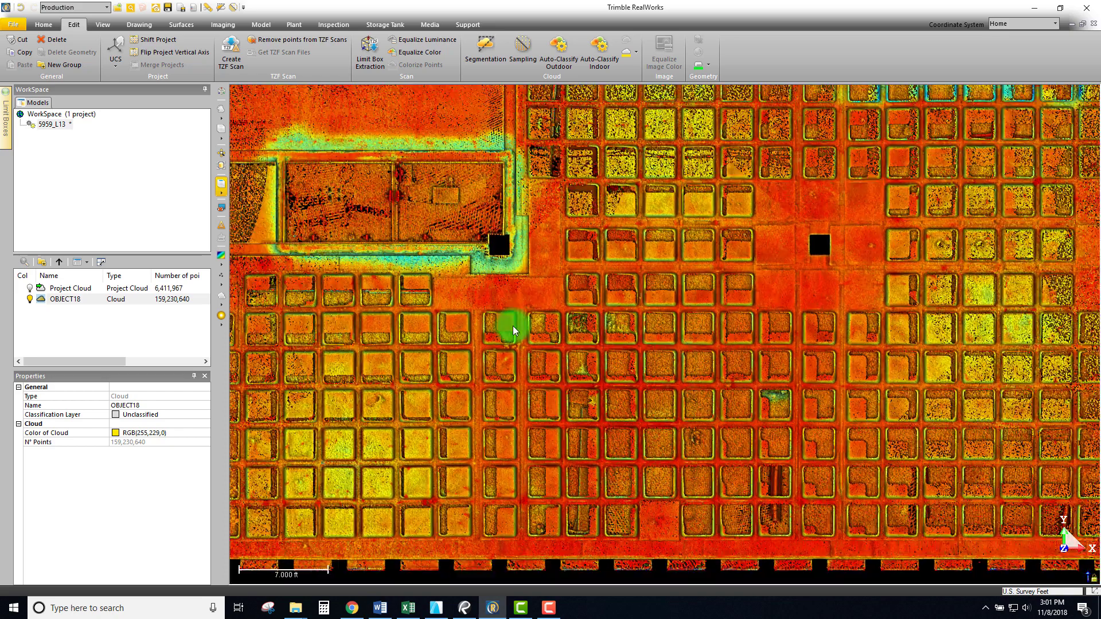
Set the point cloud rendering to Color Coded Elevation
{"action": "left_click", "coordinate": [102, 25]}
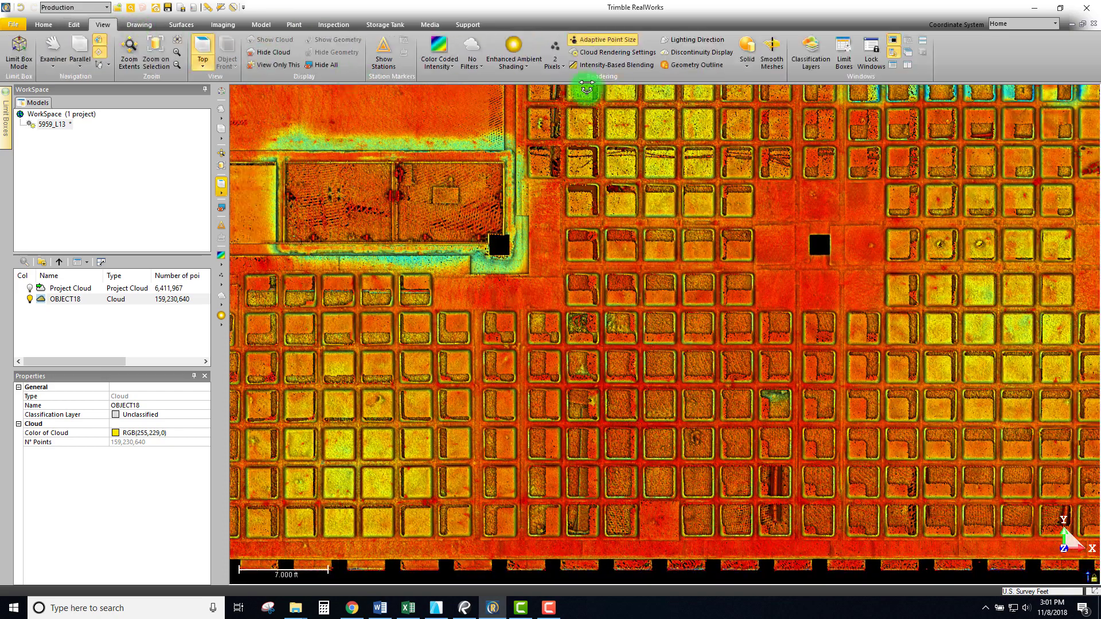
{"action": "left_click", "coordinate": [439, 53]}
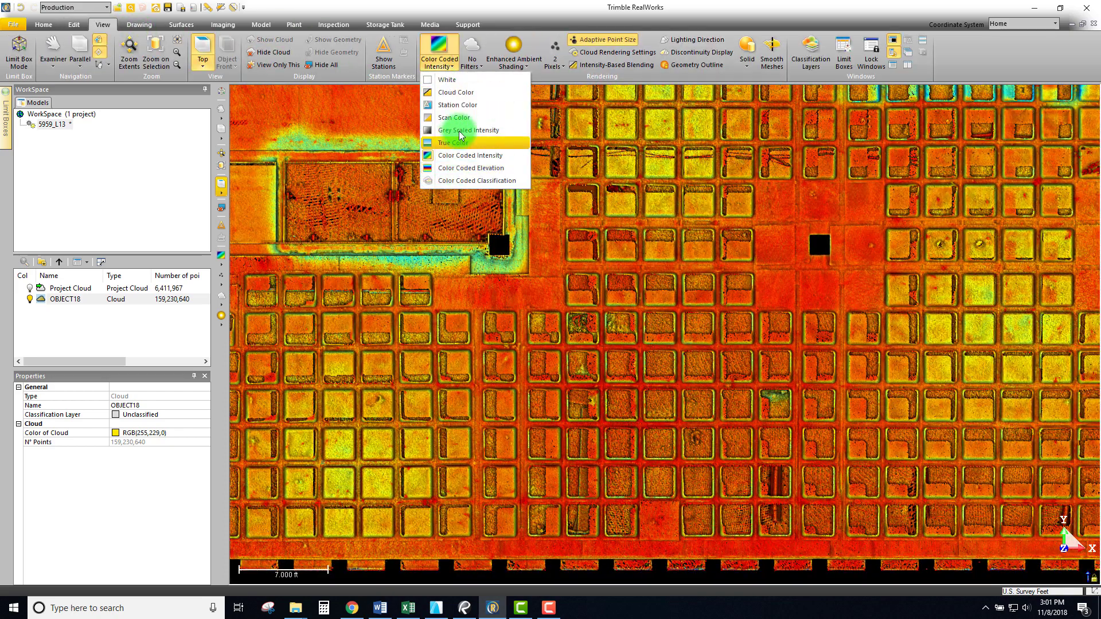
{"action": "left_click", "coordinate": [457, 169]}
Examine the elevation-coloured facade and slab edge in an oblique 3D view
{"action": "left_click_drag", "start_coordinate": [728, 307], "coordinate": [655, 250]}
{"action": "scroll", "coordinate": [846, 435], "scroll_direction": "up", "scroll_amount": 5}
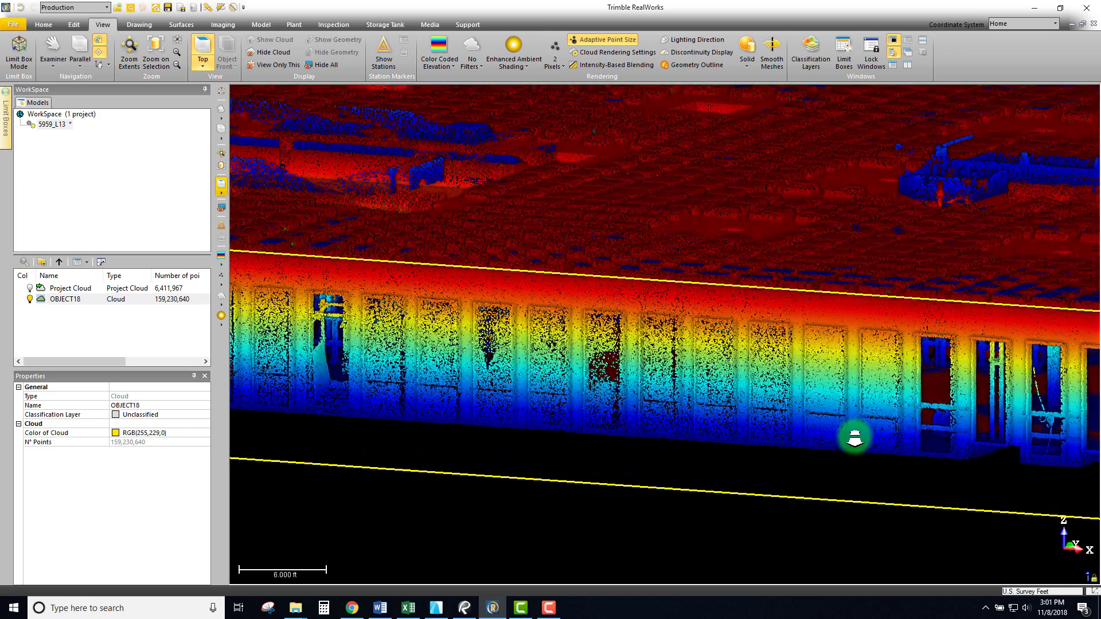
{"action": "scroll", "coordinate": [855, 444], "scroll_direction": "up", "scroll_amount": 2}
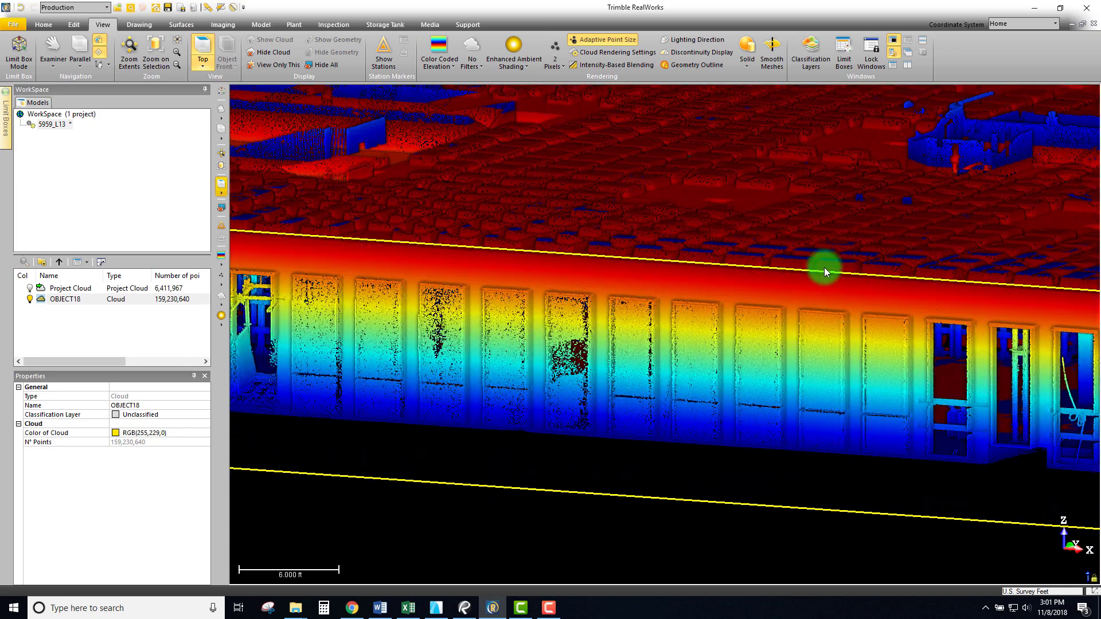
{"action": "scroll", "coordinate": [824, 267], "scroll_direction": "down", "scroll_amount": 7}
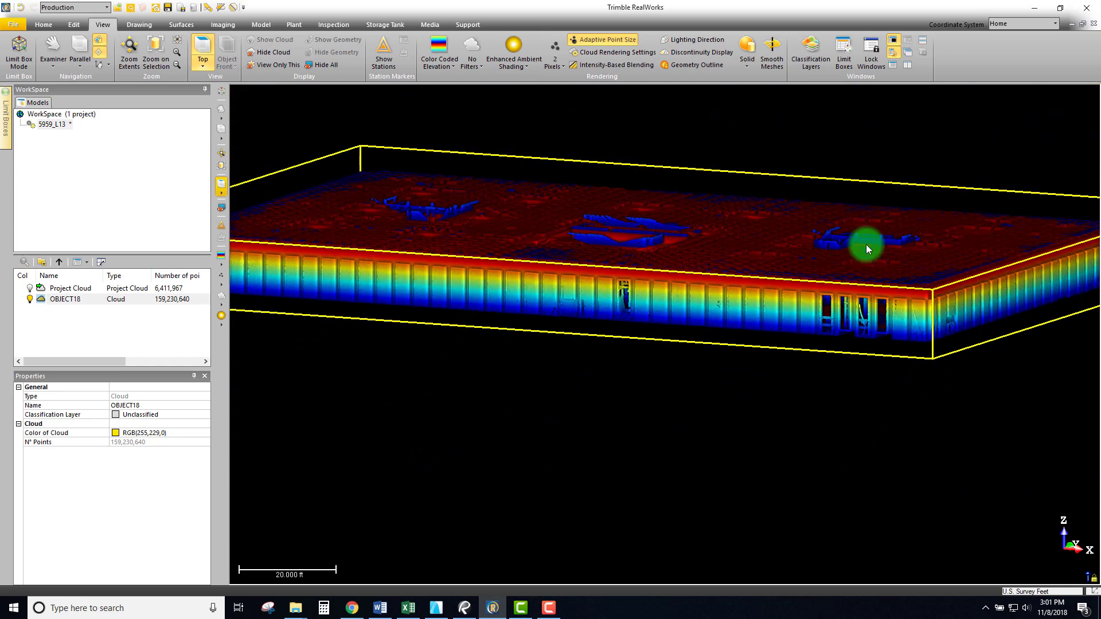
{"action": "middle_click_drag", "start_coordinate": [748, 258], "coordinate": [781, 317]}
{"action": "scroll", "coordinate": [491, 127], "scroll_direction": "up", "scroll_amount": 3}
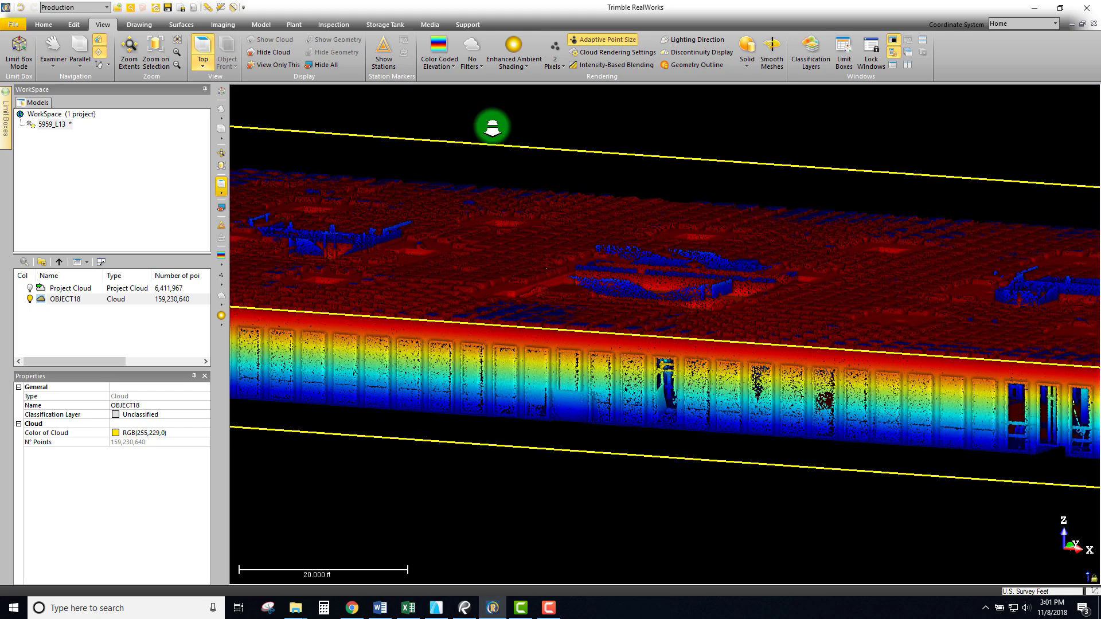
Compare the elevation colours of the waffle recesses and slab from the front, from the top and in 3D
{"action": "left_click", "coordinate": [221, 185]}
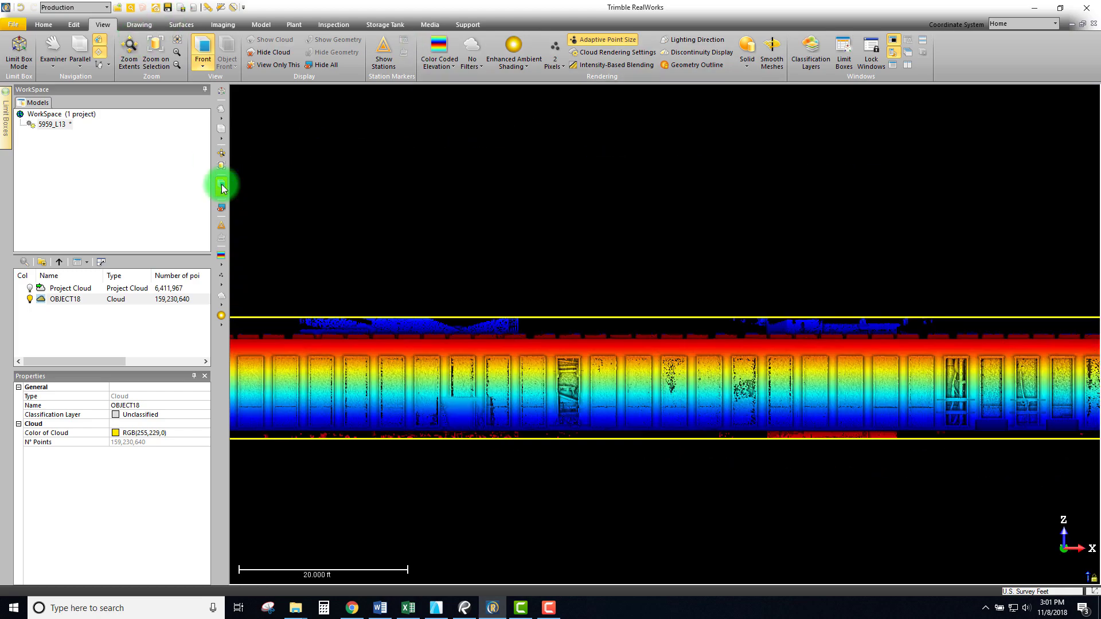
{"action": "left_click", "coordinate": [221, 185]}
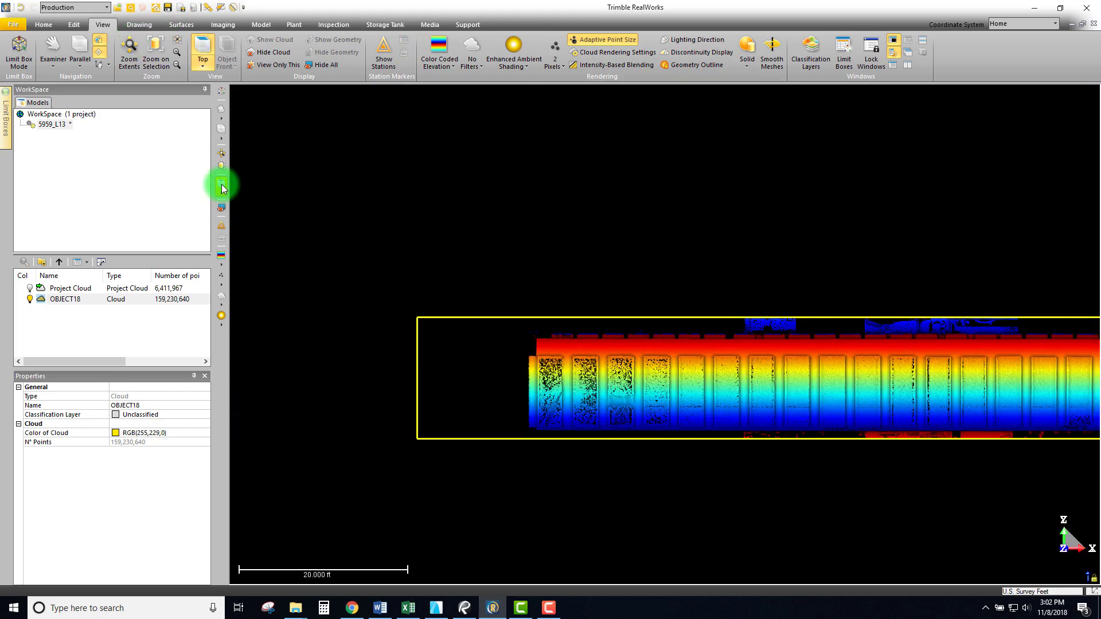
{"action": "left_click", "coordinate": [222, 186]}
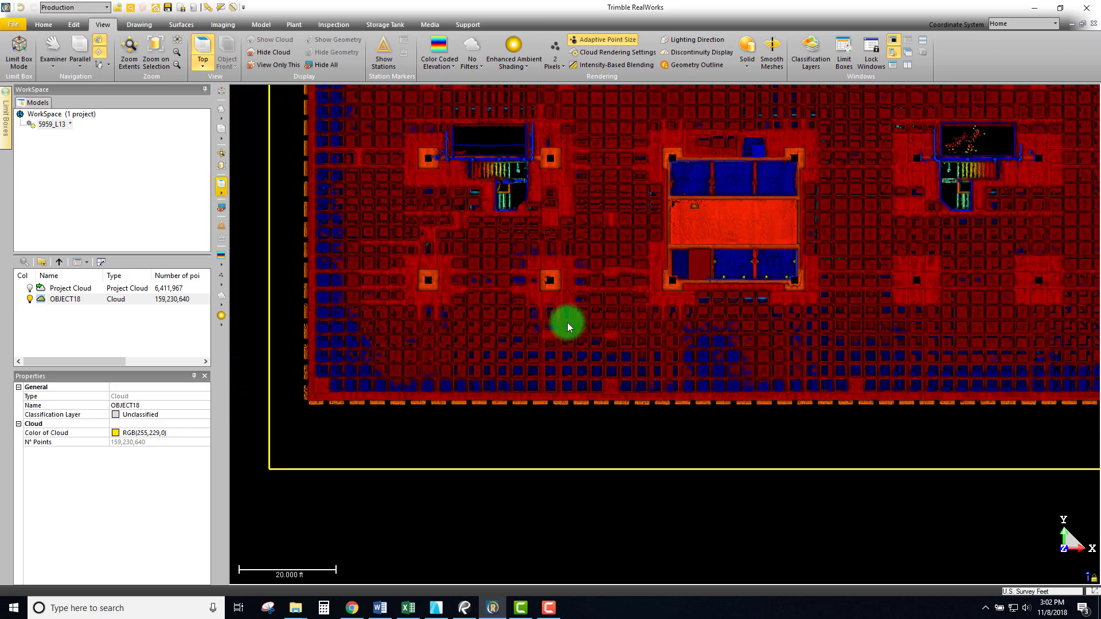
{"action": "scroll", "coordinate": [567, 325], "scroll_direction": "up", "scroll_amount": 5}
{"action": "scroll", "coordinate": [582, 413], "scroll_direction": "down", "scroll_amount": 1}
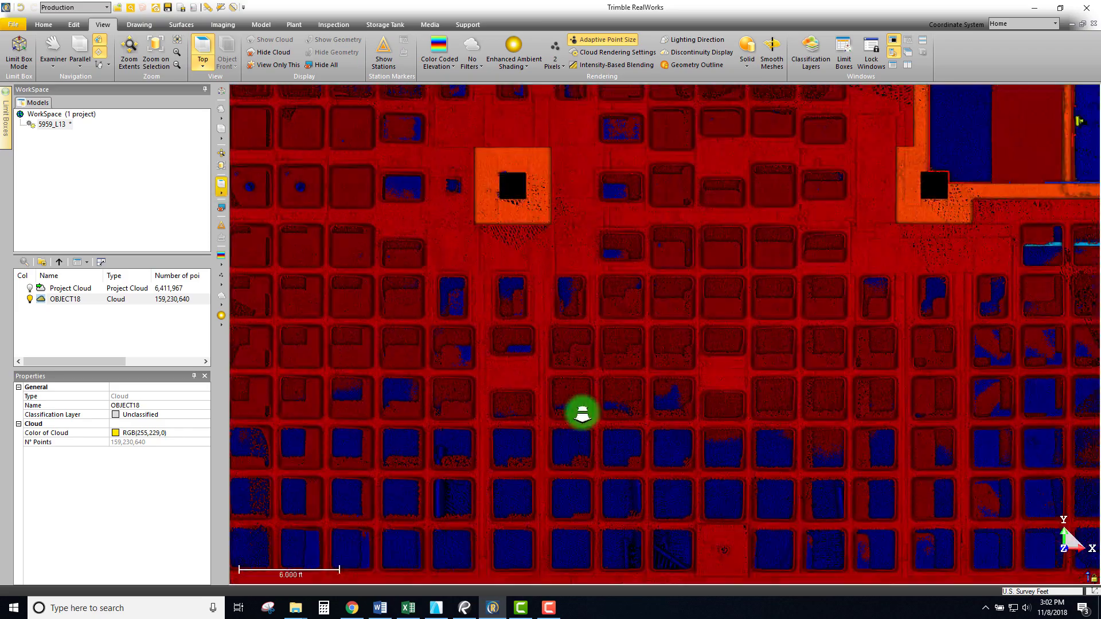
{"action": "scroll", "coordinate": [582, 413], "scroll_direction": "down", "scroll_amount": 2}
{"action": "scroll", "coordinate": [807, 404], "scroll_direction": "up", "scroll_amount": 1}
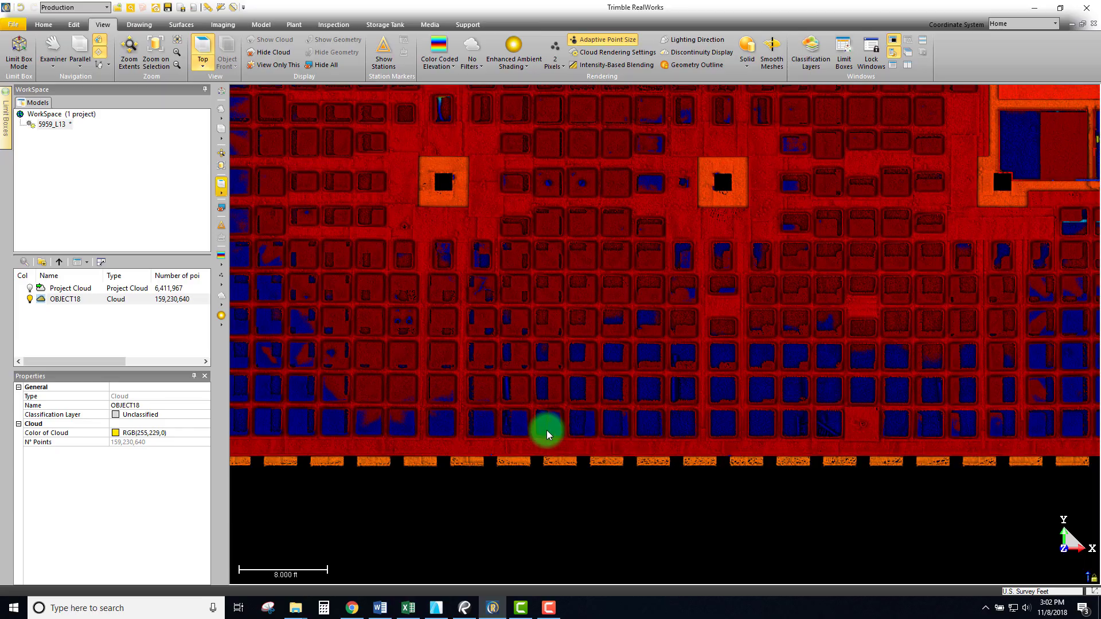
{"action": "scroll", "coordinate": [380, 425], "scroll_direction": "up", "scroll_amount": 4}
{"action": "left_click_drag", "start_coordinate": [536, 430], "coordinate": [579, 537]}
{"action": "scroll", "coordinate": [547, 420], "scroll_direction": "down", "scroll_amount": 5}
{"action": "middle_click_drag", "start_coordinate": [908, 334], "coordinate": [569, 340]}
{"action": "scroll", "coordinate": [569, 342], "scroll_direction": "down", "scroll_amount": 2}
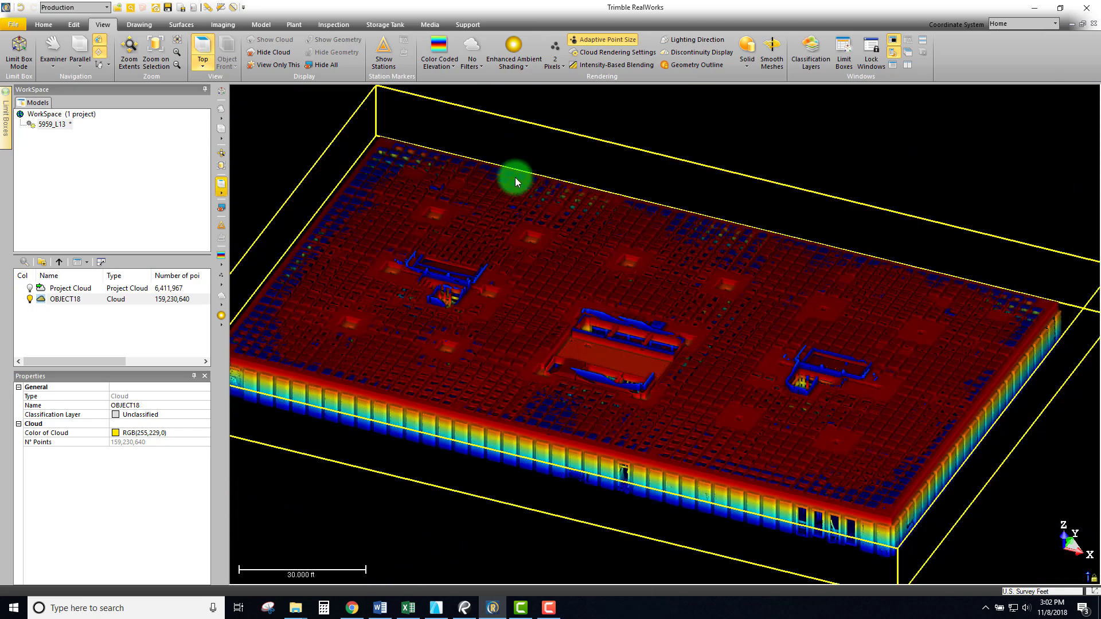
{"action": "middle_click_drag", "start_coordinate": [237, 188], "coordinate": [258, 188]}
Start Limit Box Mode and place the box on the slab beside the central core
{"action": "left_click", "coordinate": [98, 41]}
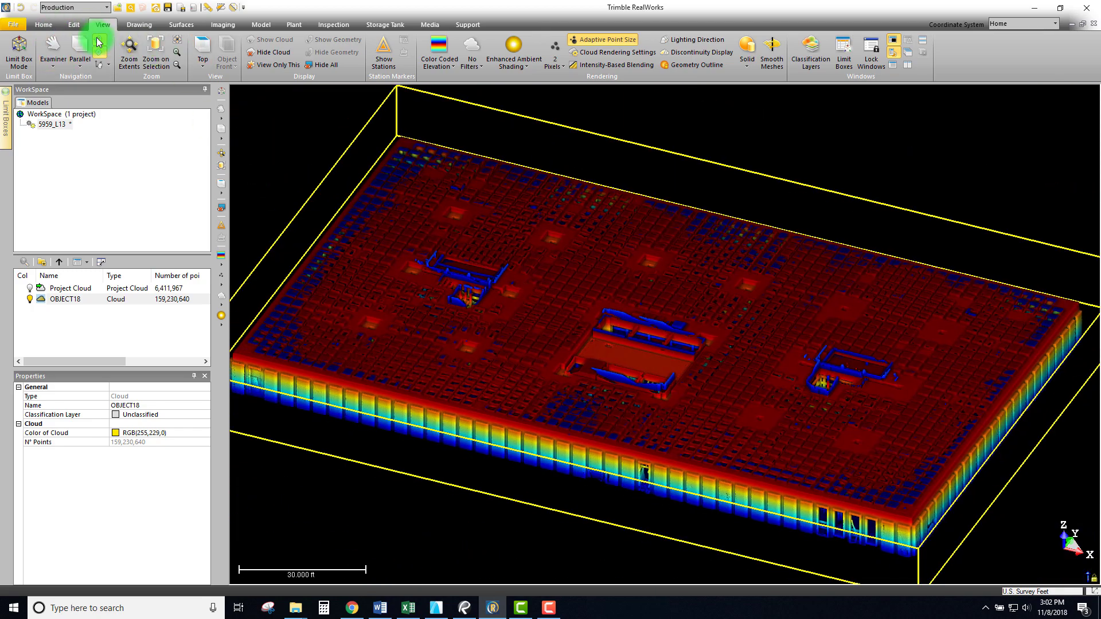
{"action": "left_click", "coordinate": [20, 49]}
{"action": "left_click", "coordinate": [649, 302]}
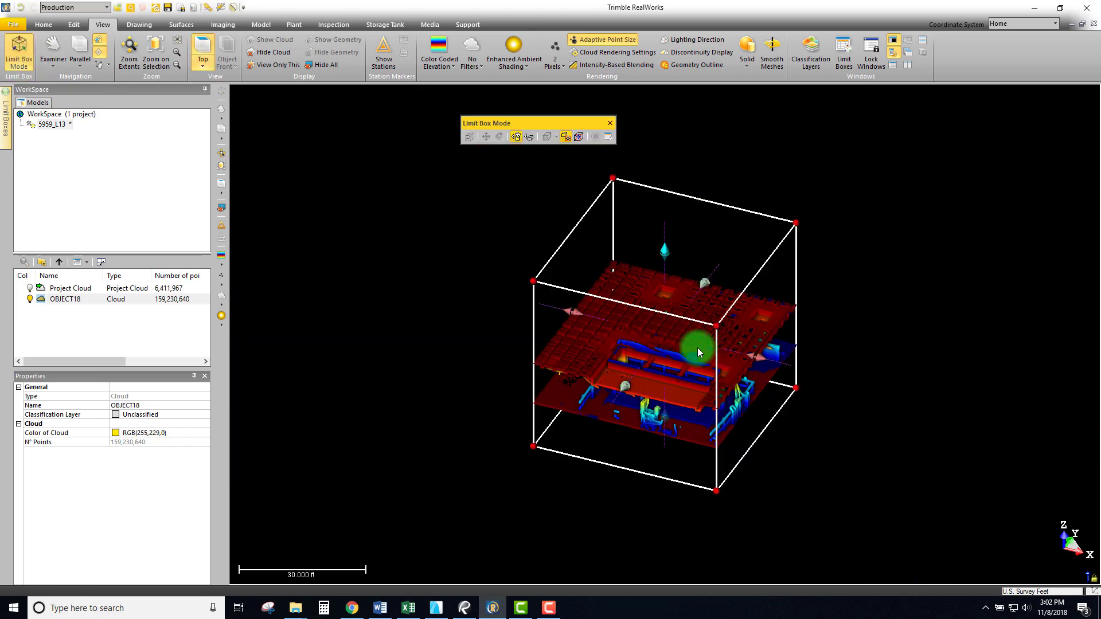
Lower the limit box's upper face and raise its lower face to keep only a thin horizontal slice through the waffle slab ribs
{"action": "scroll", "coordinate": [679, 297], "scroll_direction": "up", "scroll_amount": 3}
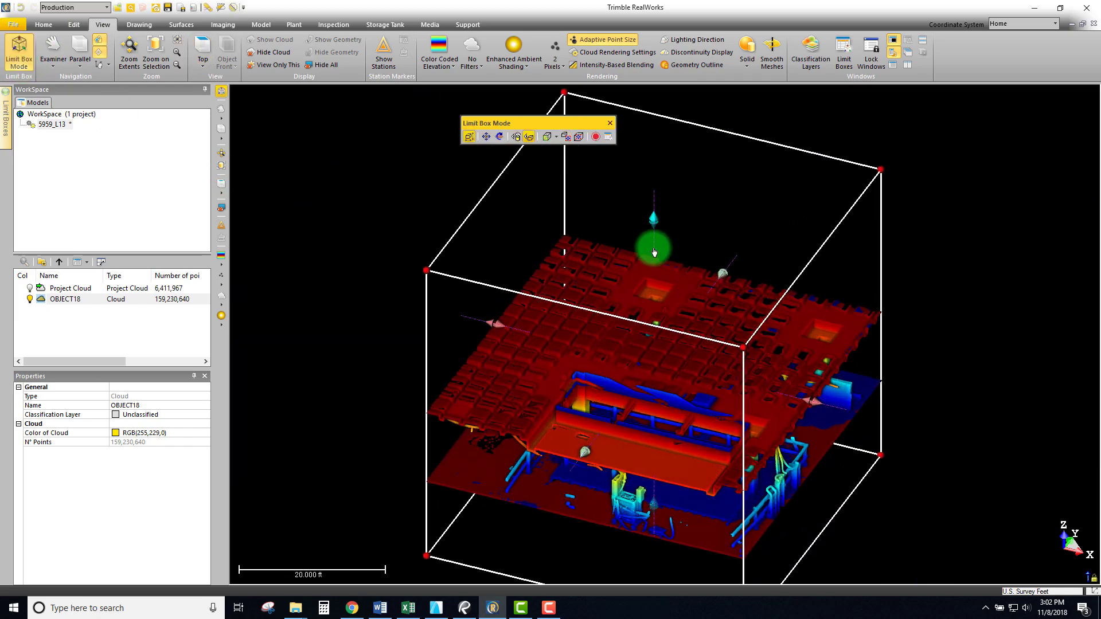
{"action": "left_click_drag", "start_coordinate": [654, 252], "coordinate": [647, 383]}
{"action": "left_click_drag", "start_coordinate": [656, 509], "coordinate": [648, 390]}
{"action": "scroll", "coordinate": [648, 391], "scroll_direction": "up", "scroll_amount": 5}
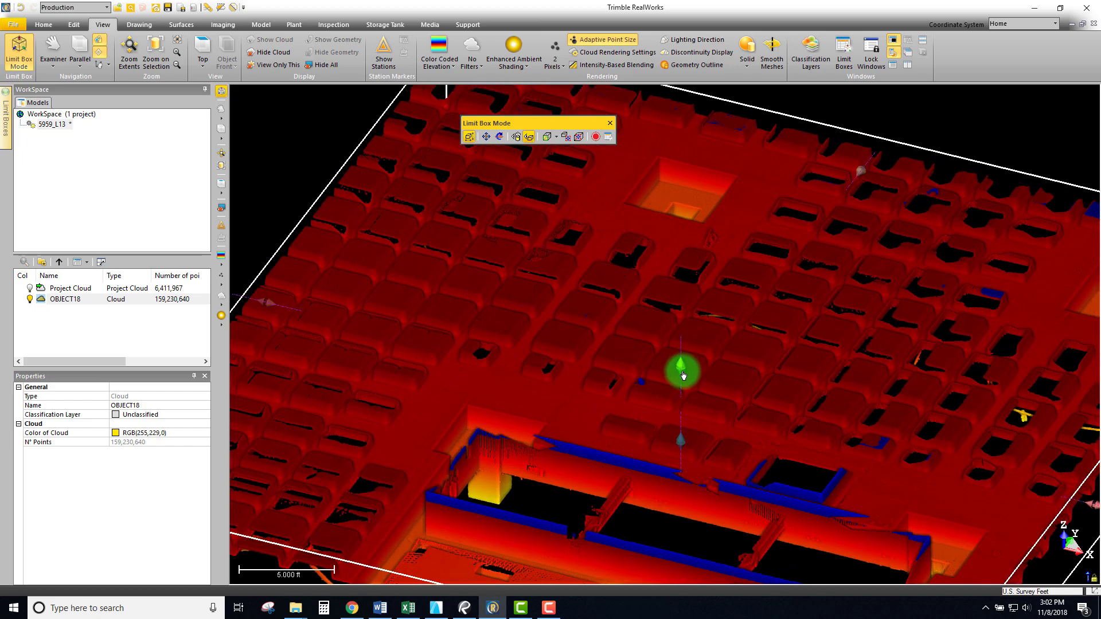
{"action": "left_click_drag", "start_coordinate": [683, 376], "coordinate": [682, 387]}
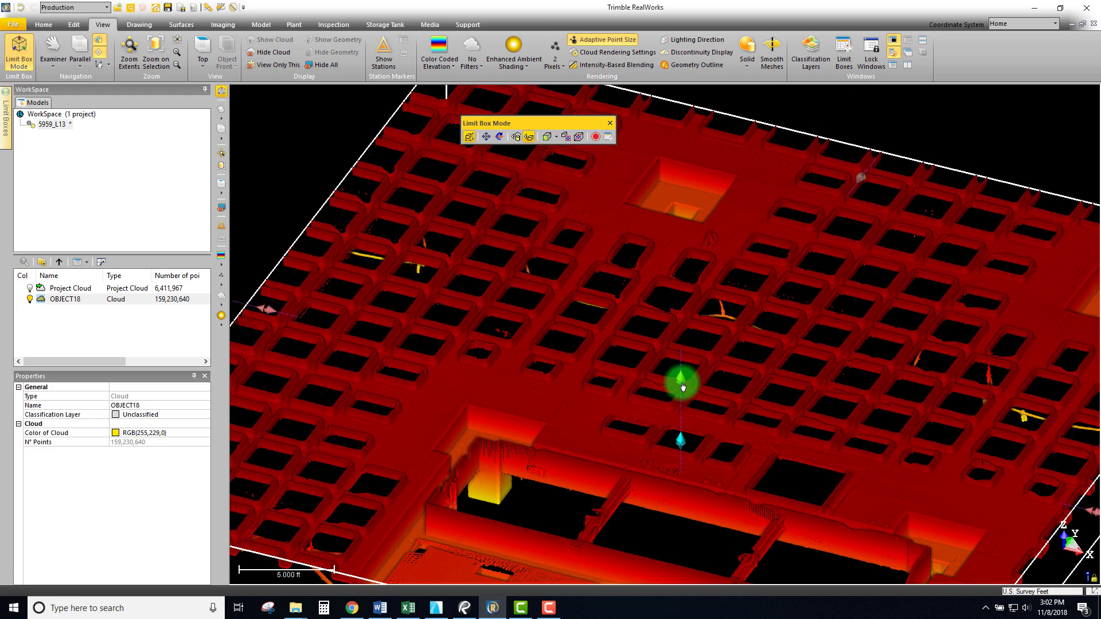
View the waffle slab slice from the top and extend the limit box's four sides beyond the entire floor plate
{"action": "left_click", "coordinate": [222, 184]}
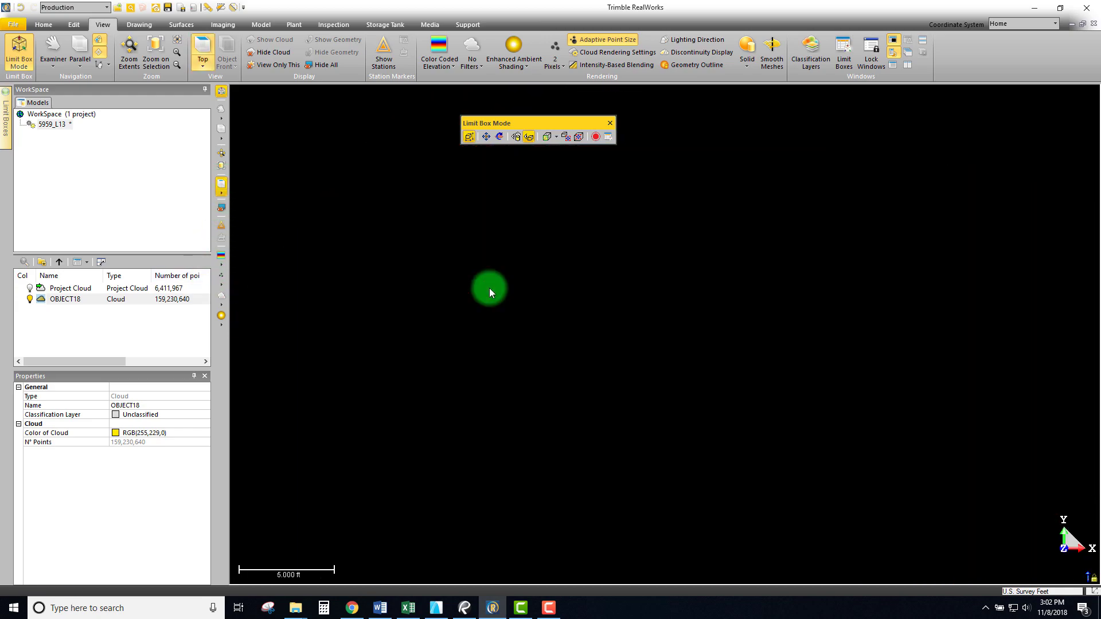
{"action": "scroll", "coordinate": [559, 374], "scroll_direction": "down", "scroll_amount": 5}
{"action": "scroll", "coordinate": [322, 74], "scroll_direction": "down", "scroll_amount": 3}
{"action": "scroll", "coordinate": [772, 315], "scroll_direction": "down", "scroll_amount": 3}
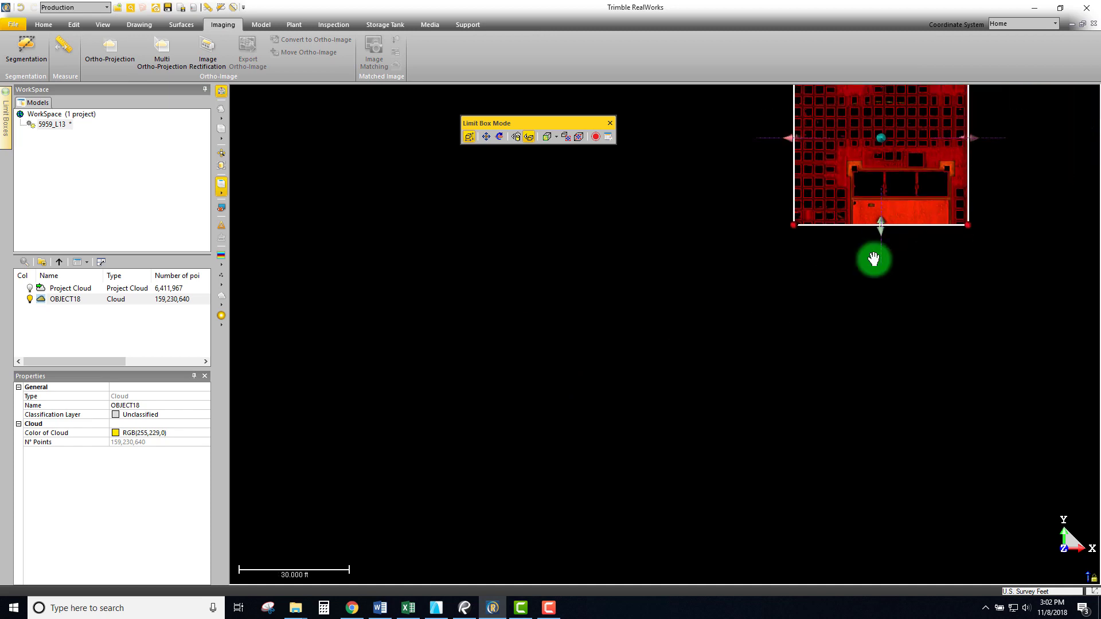
{"action": "middle_click_drag", "start_coordinate": [874, 261], "coordinate": [648, 437]}
{"action": "left_click_drag", "start_coordinate": [828, 322], "coordinate": [984, 324]}
{"action": "left_click_drag", "start_coordinate": [783, 406], "coordinate": [778, 575]}
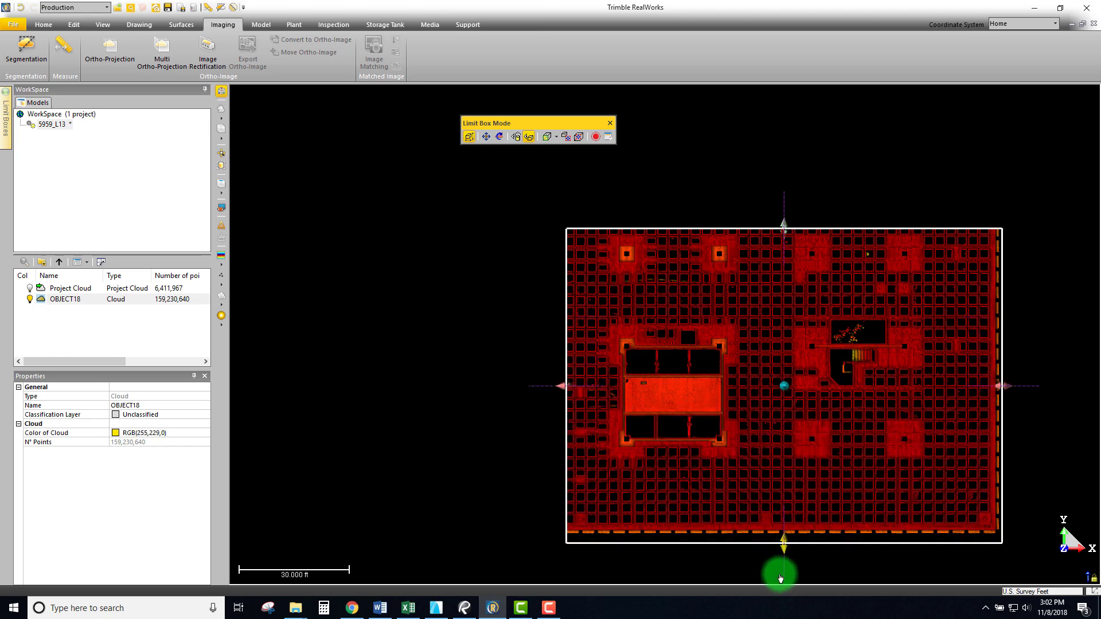
{"action": "left_click_drag", "start_coordinate": [558, 385], "coordinate": [316, 389]}
{"action": "left_click_drag", "start_coordinate": [667, 239], "coordinate": [675, 136]}
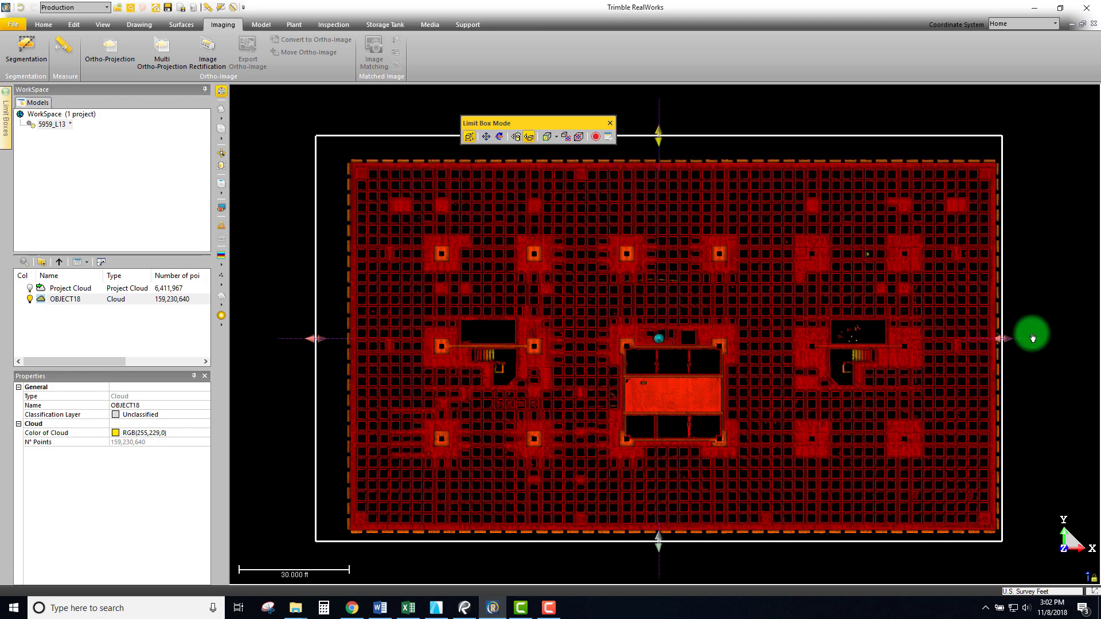
{"action": "left_click_drag", "start_coordinate": [1023, 344], "coordinate": [1025, 341]}
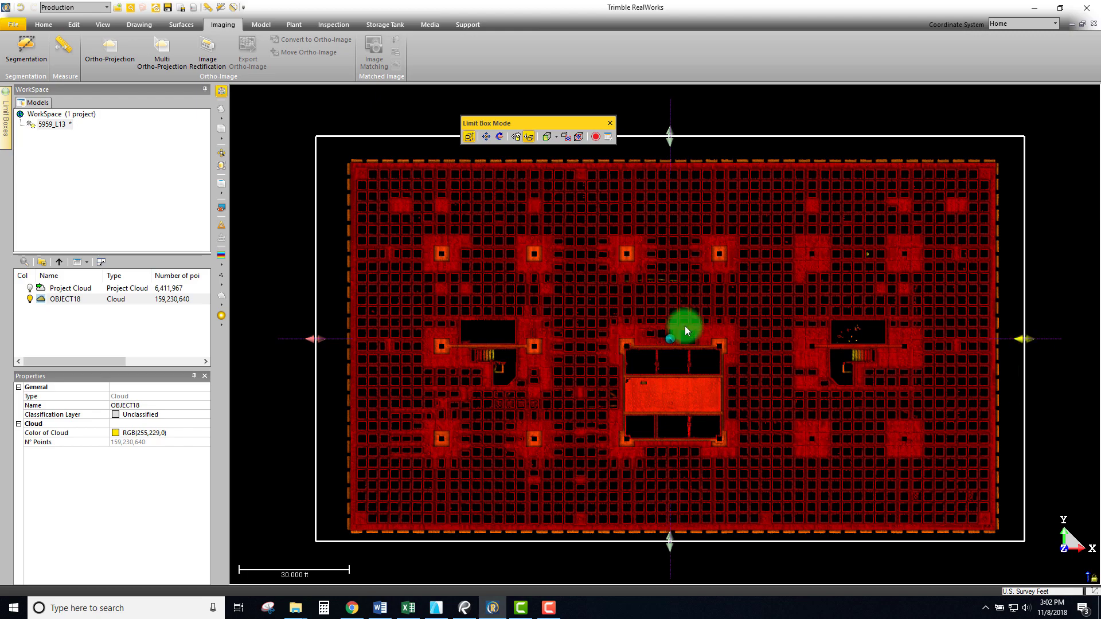
Change the point cloud rendering to Color Coded Intensity
{"action": "left_click", "coordinate": [103, 24]}
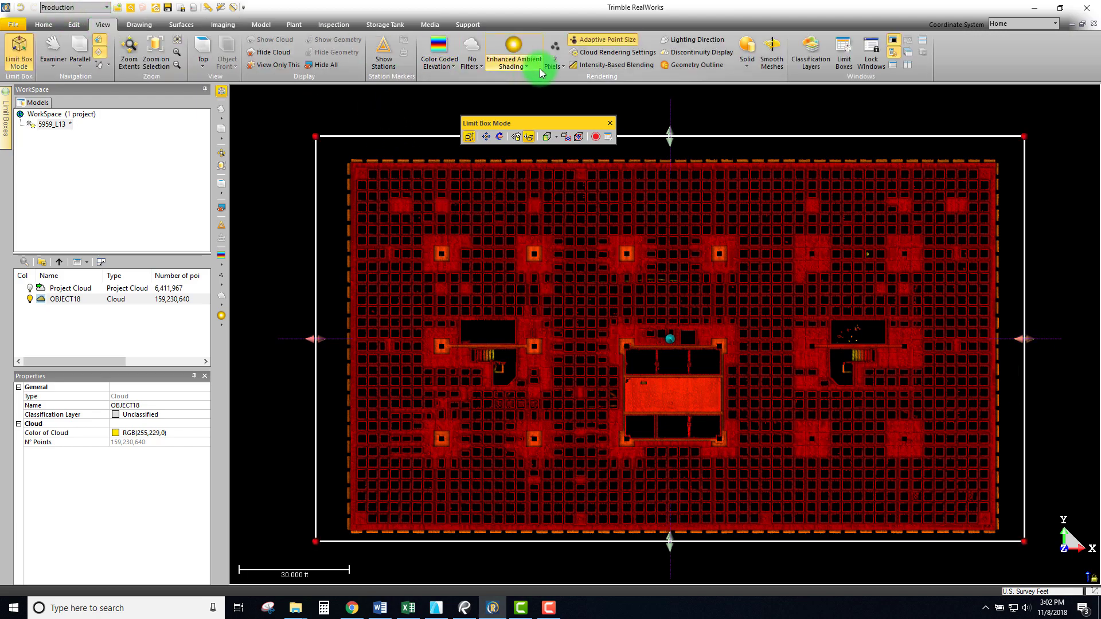
{"action": "left_click", "coordinate": [446, 70]}
{"action": "left_click", "coordinate": [482, 152]}
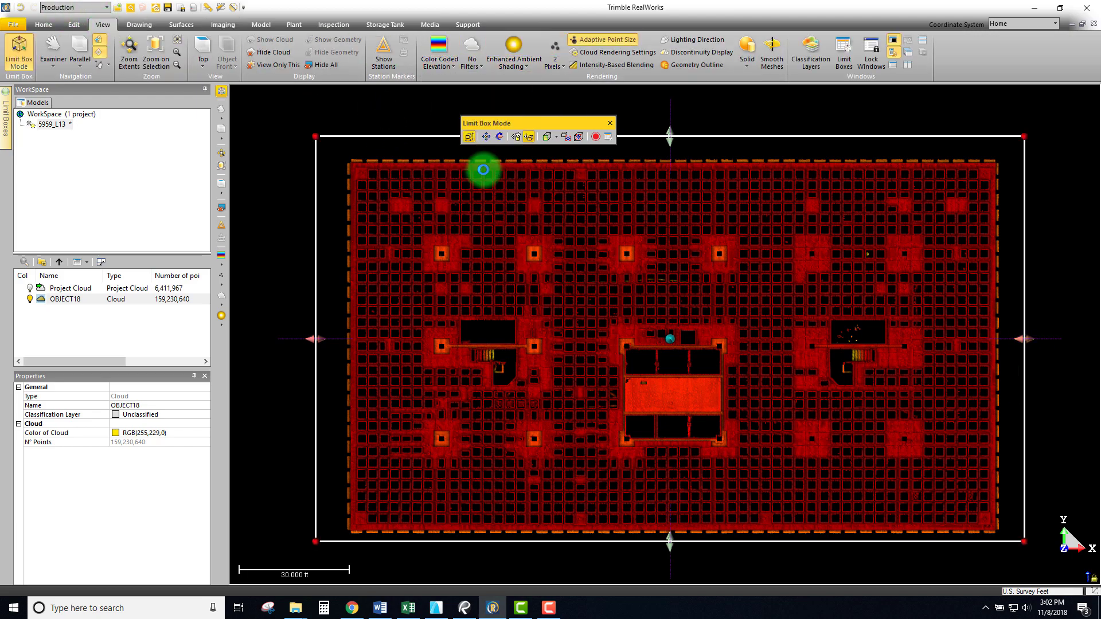
Examine the intensity-coloured waffle slab slice in plan, from the central core across the column heads and stair openings to the full floor plate
{"action": "scroll", "coordinate": [787, 401], "scroll_direction": "up", "scroll_amount": 5}
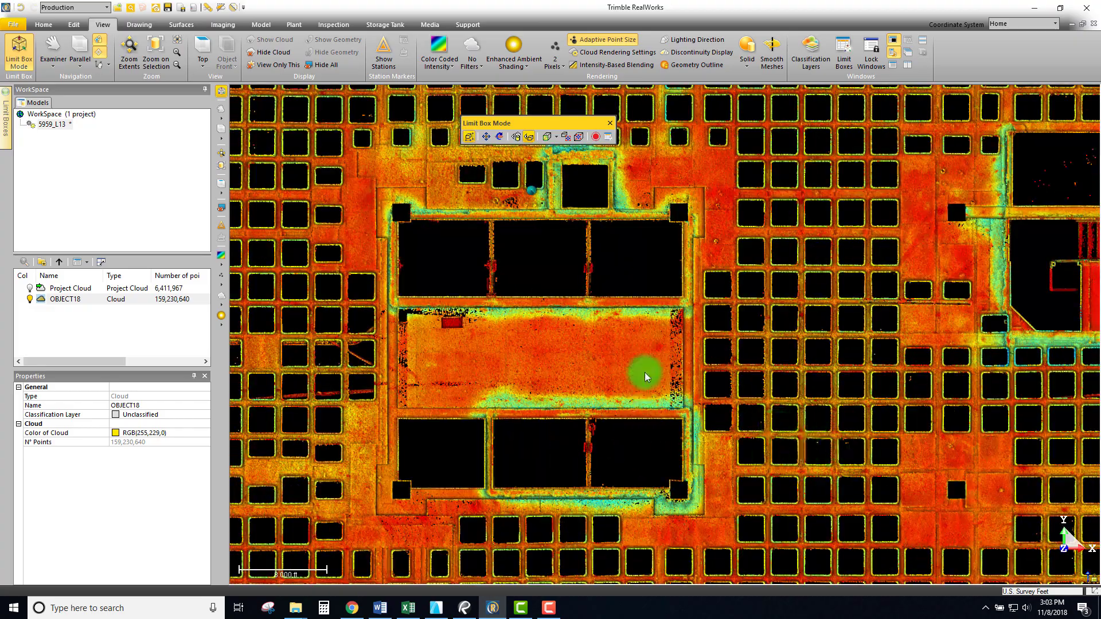
{"action": "scroll", "coordinate": [433, 256], "scroll_direction": "down", "scroll_amount": 3}
{"action": "middle_click_drag", "start_coordinate": [390, 269], "coordinate": [797, 276]}
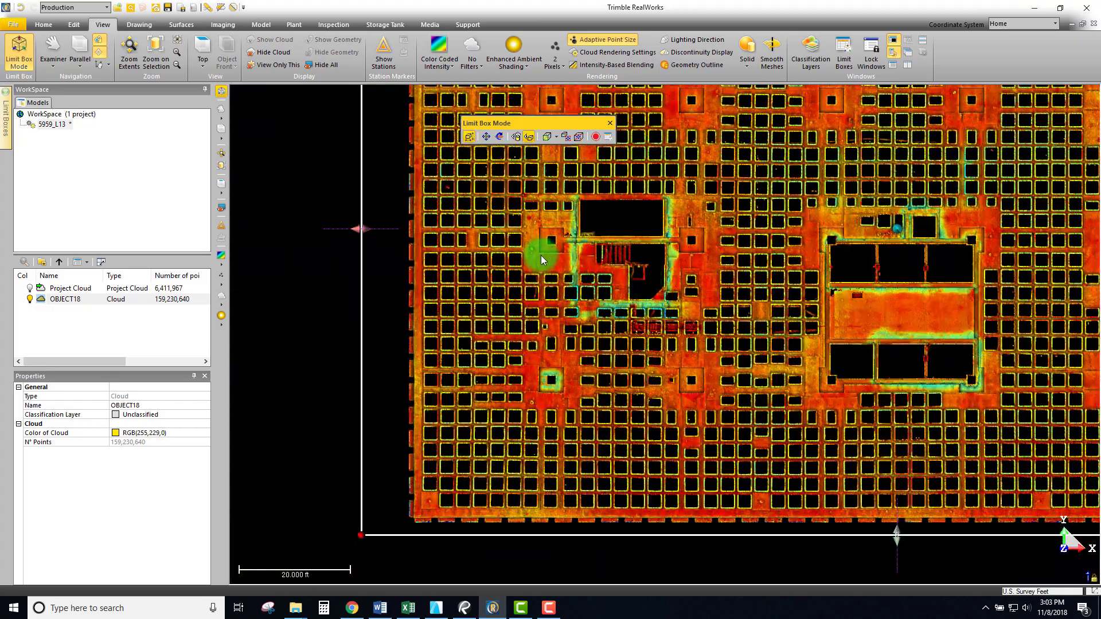
{"action": "scroll", "coordinate": [430, 401], "scroll_direction": "up", "scroll_amount": 5}
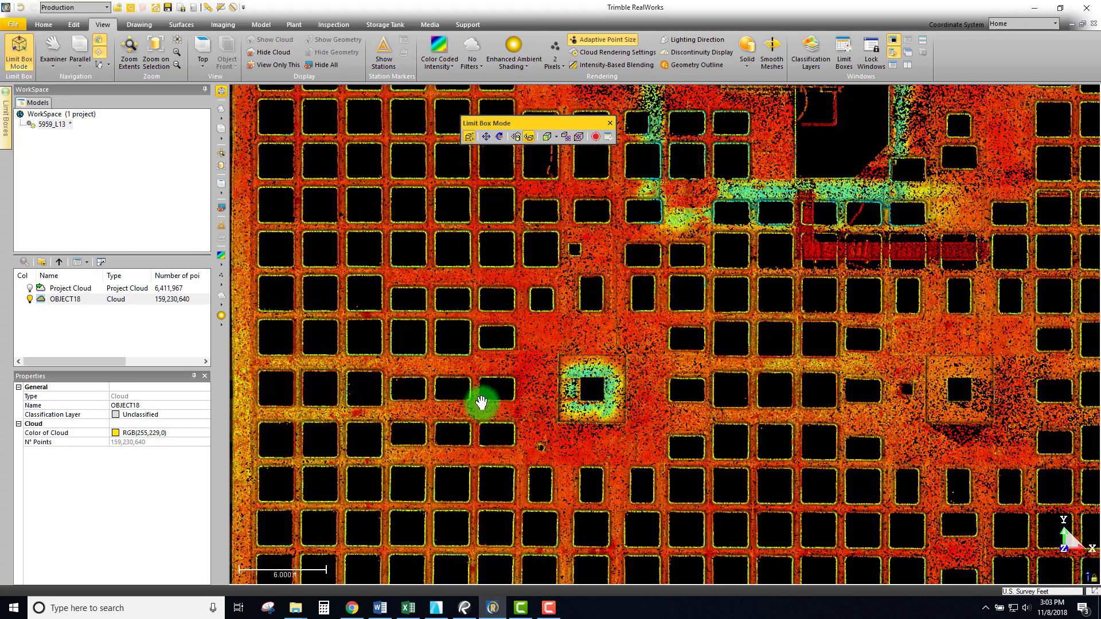
{"action": "middle_click_drag", "start_coordinate": [481, 403], "coordinate": [538, 369]}
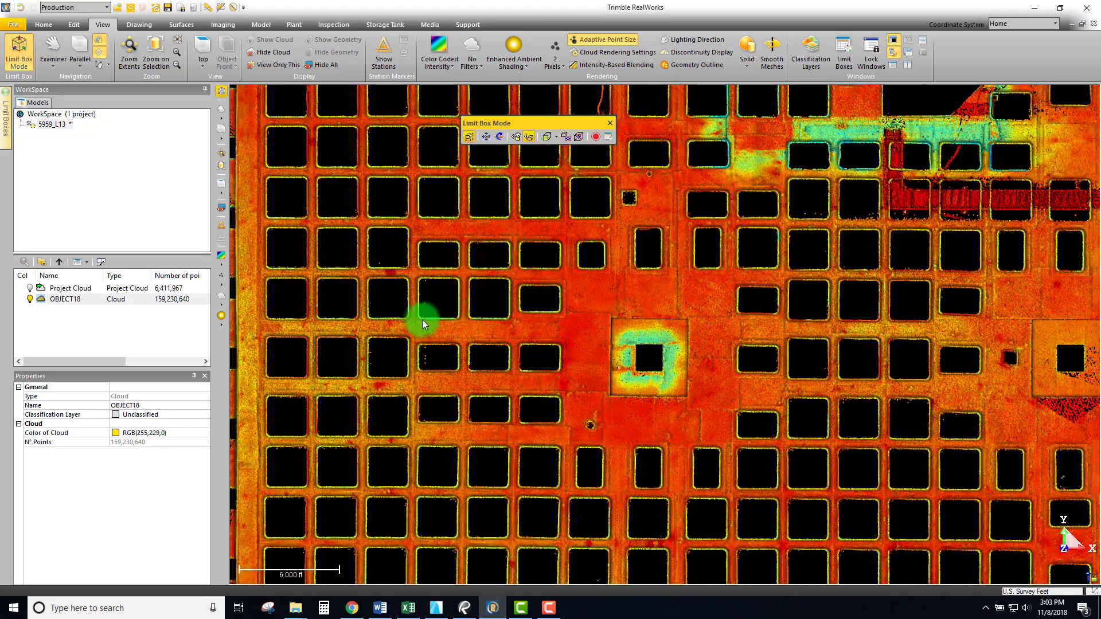
{"action": "scroll", "coordinate": [782, 278], "scroll_direction": "down", "scroll_amount": 3}
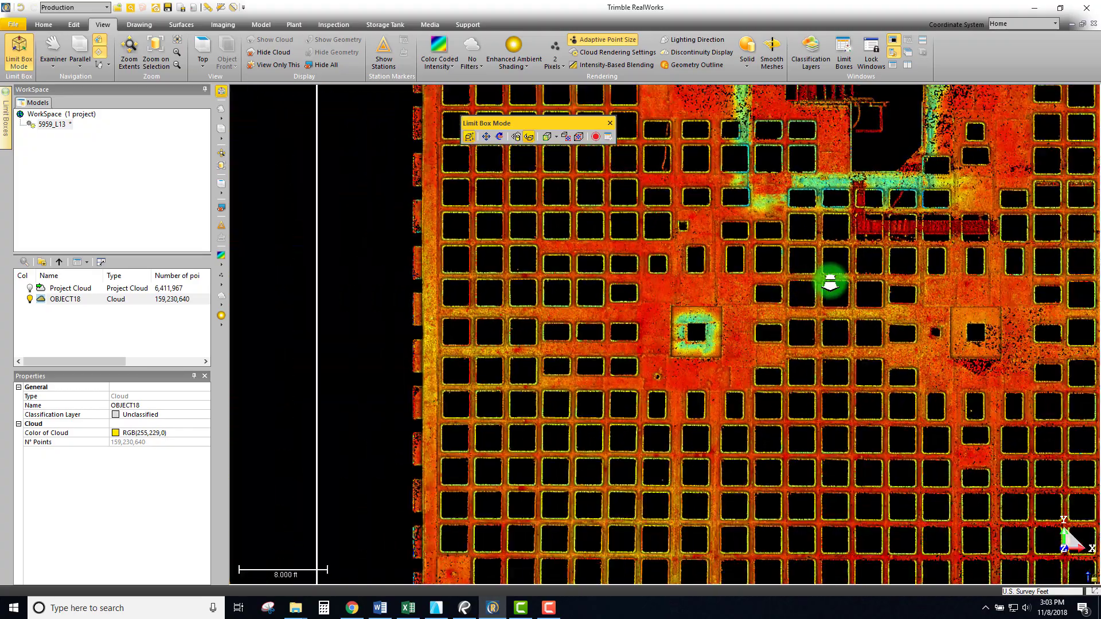
{"action": "middle_click_drag", "start_coordinate": [829, 285], "coordinate": [724, 497]}
{"action": "middle_click_drag", "start_coordinate": [672, 228], "coordinate": [628, 415]}
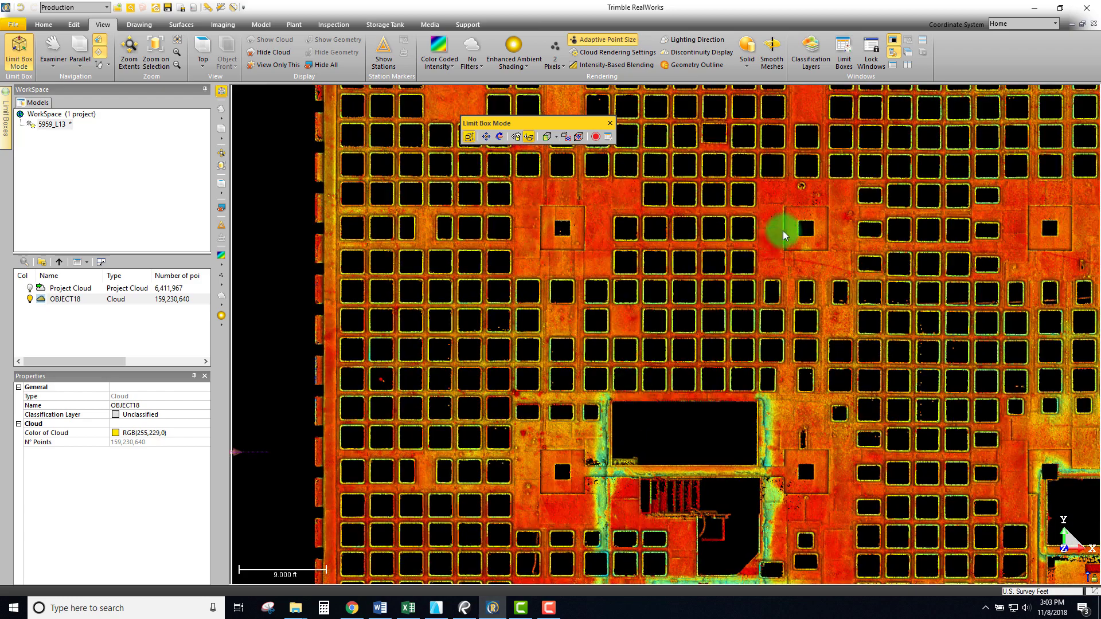
{"action": "middle_click_drag", "start_coordinate": [992, 283], "coordinate": [742, 344]}
{"action": "scroll", "coordinate": [742, 341], "scroll_direction": "down", "scroll_amount": 3}
{"action": "middle_click_drag", "start_coordinate": [929, 395], "coordinate": [734, 310]}
{"action": "scroll", "coordinate": [739, 320], "scroll_direction": "down", "scroll_amount": 2}
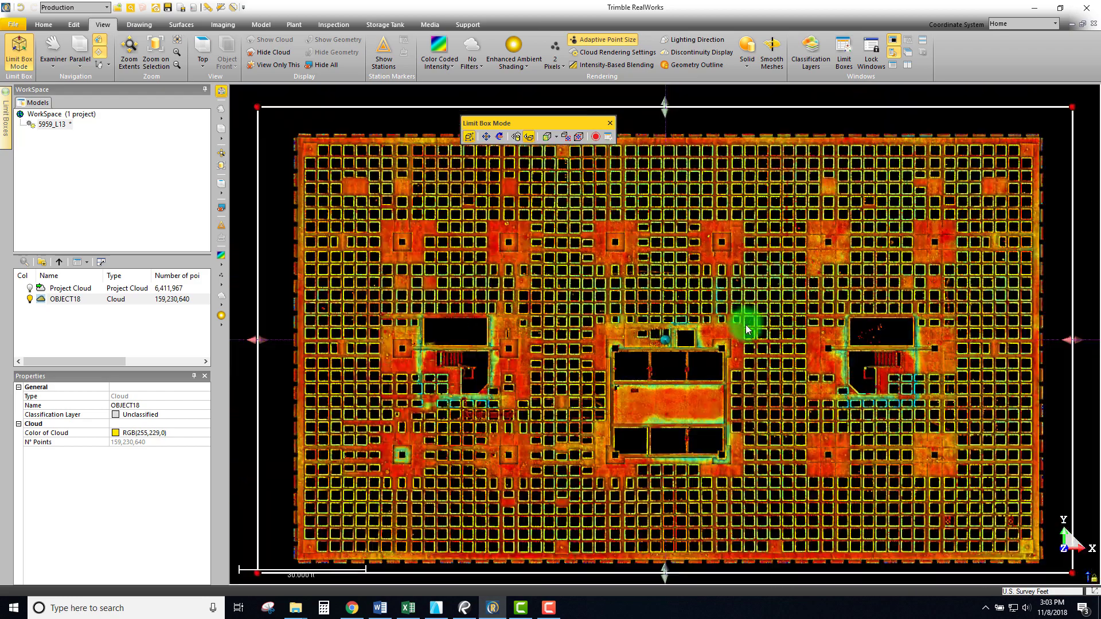
{"action": "middle_click_drag", "start_coordinate": [827, 314], "coordinate": [818, 298]}
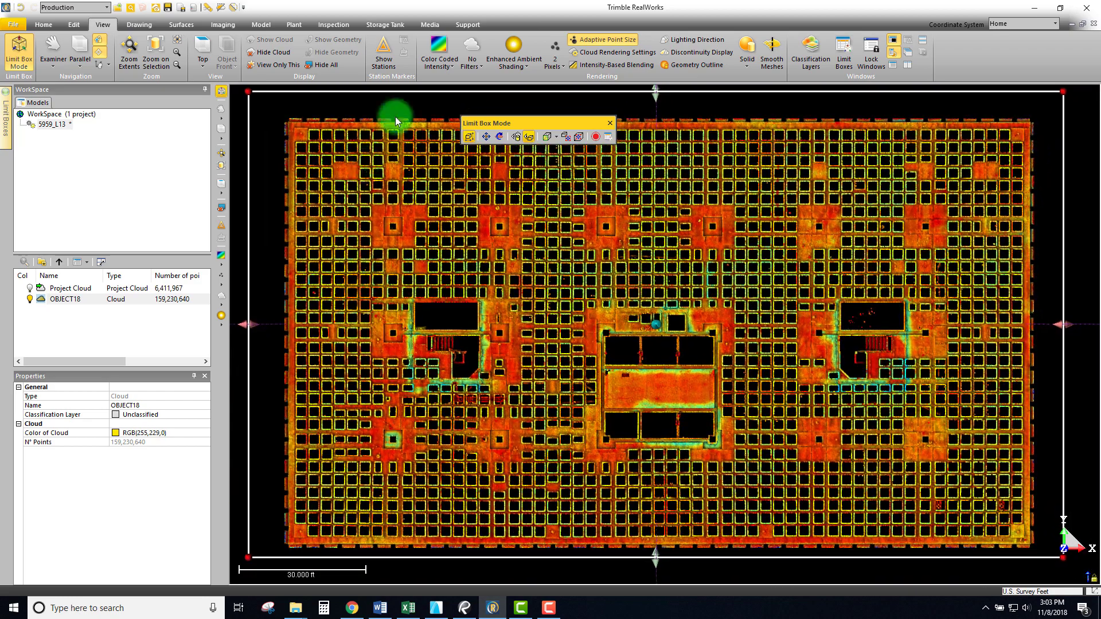
Leave Limit Box Mode and show the slab's upper edge and waffle domes close up at one end of the front view
{"action": "left_click", "coordinate": [22, 54]}
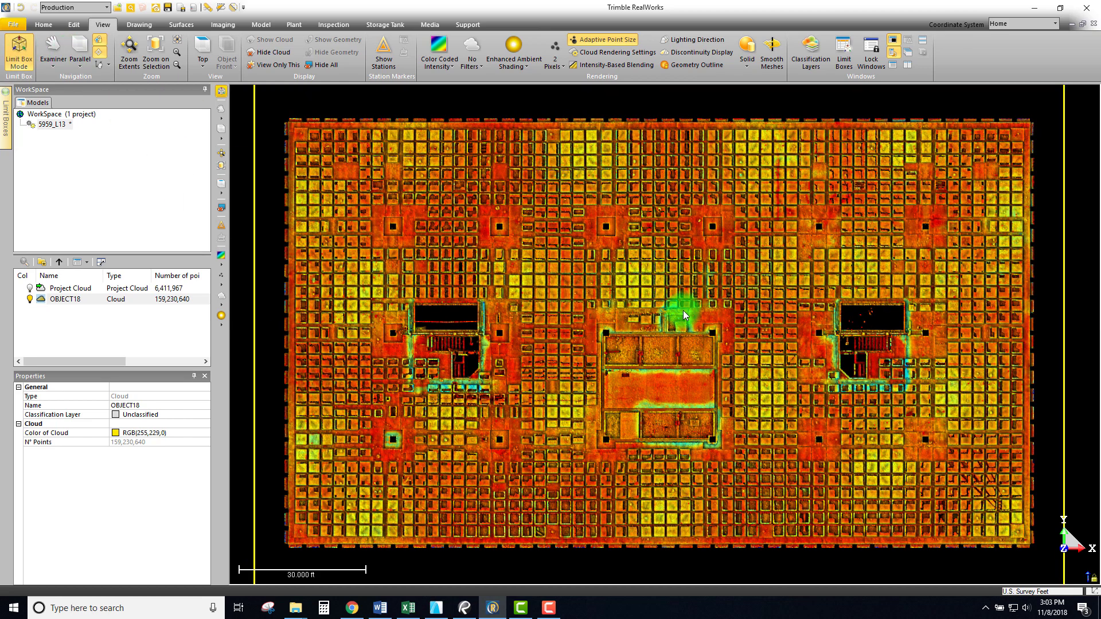
{"action": "left_click", "coordinate": [222, 184]}
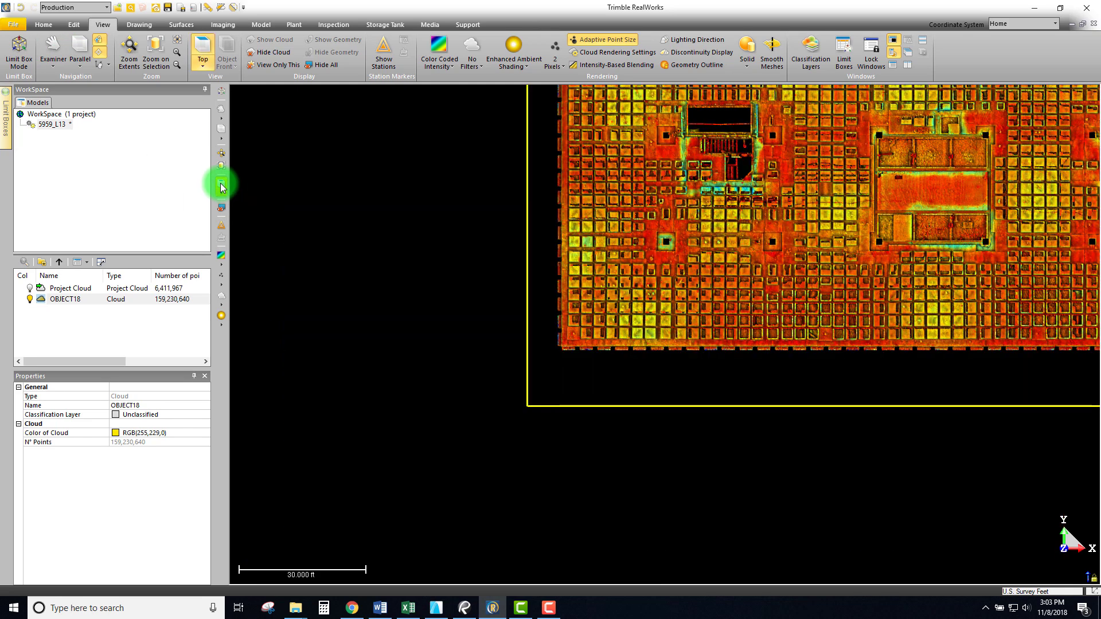
{"action": "middle_click_drag", "start_coordinate": [559, 335], "coordinate": [462, 302]}
{"action": "scroll", "coordinate": [476, 304], "scroll_direction": "up", "scroll_amount": 10}
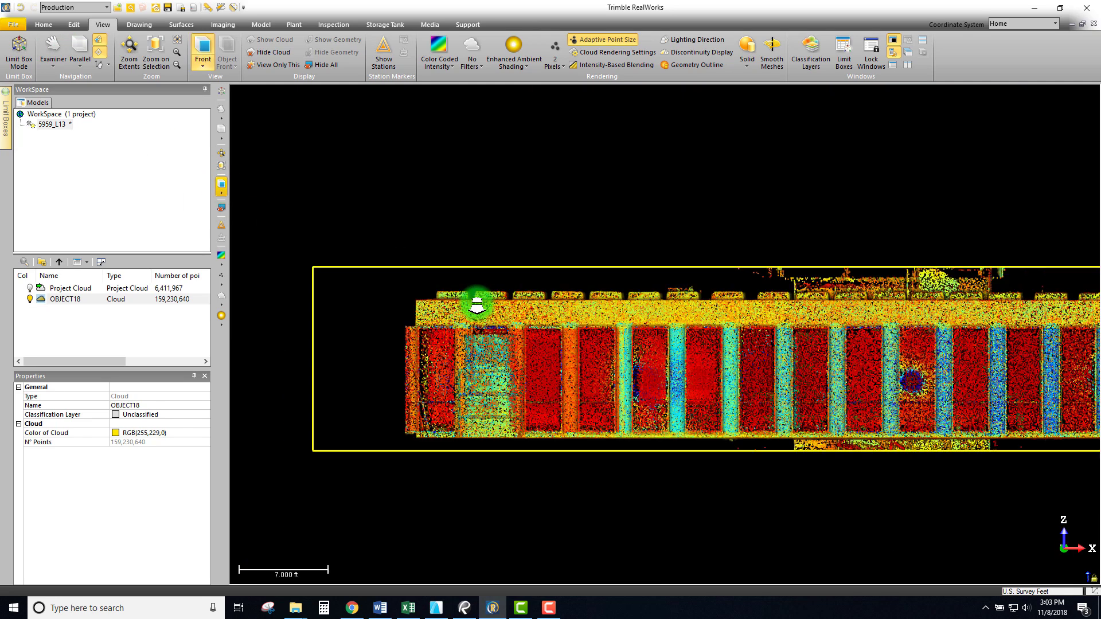
{"action": "middle_click_drag", "start_coordinate": [383, 253], "coordinate": [507, 263]}
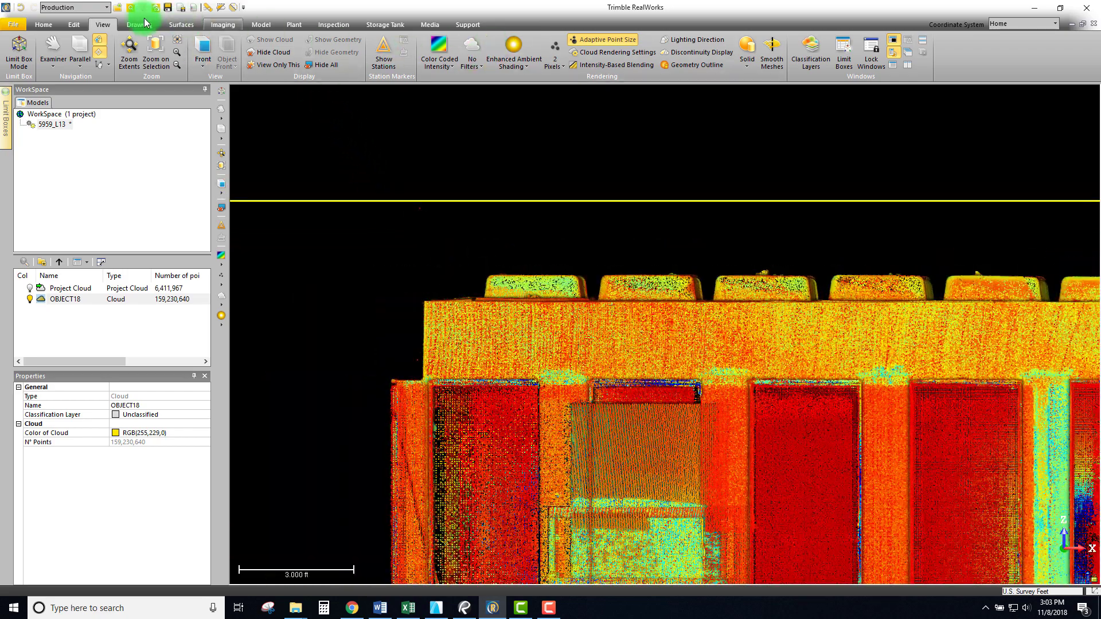
Start Segmentation on OBJECT18 with a rectangular fence and align the cloud's end in the front view
{"action": "left_click", "coordinate": [75, 25]}
{"action": "left_click", "coordinate": [484, 50]}
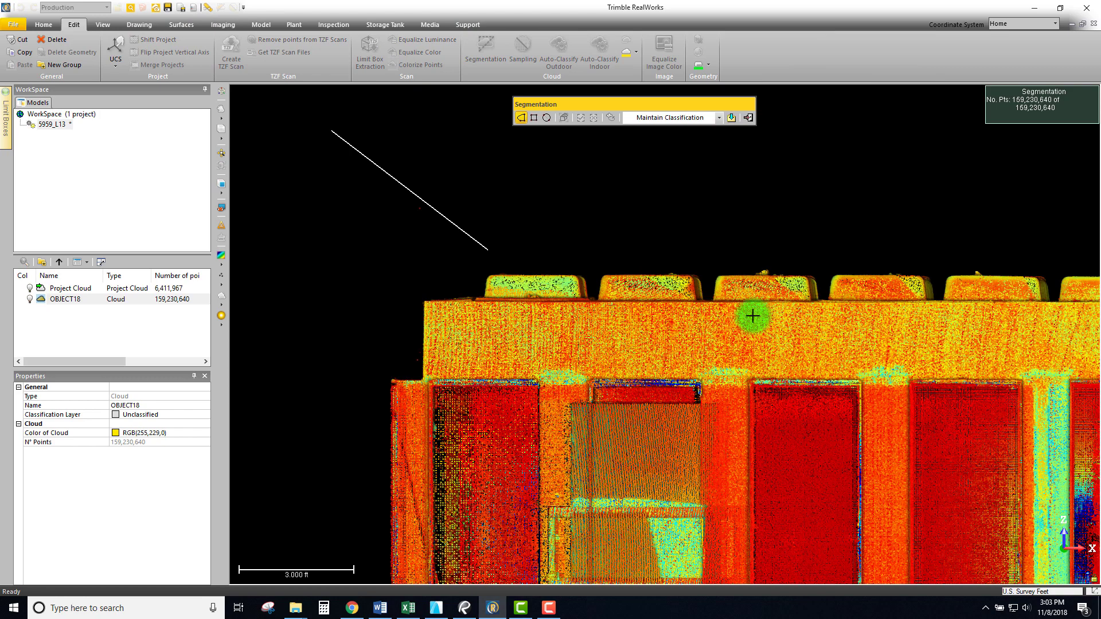
{"action": "left_click", "coordinate": [535, 120]}
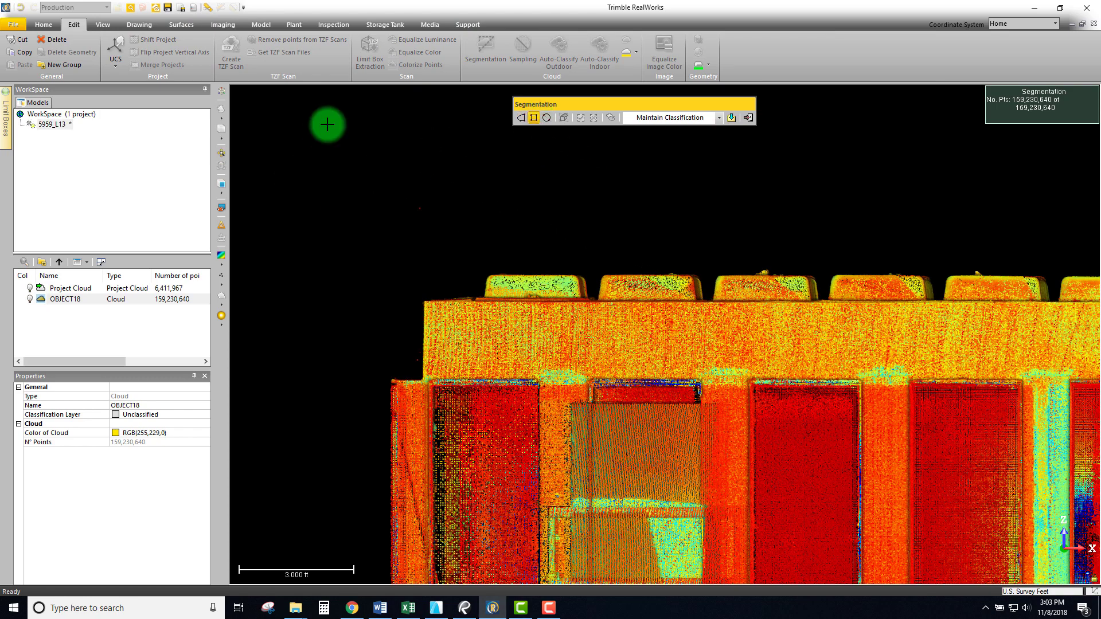
{"action": "left_click", "coordinate": [222, 184]}
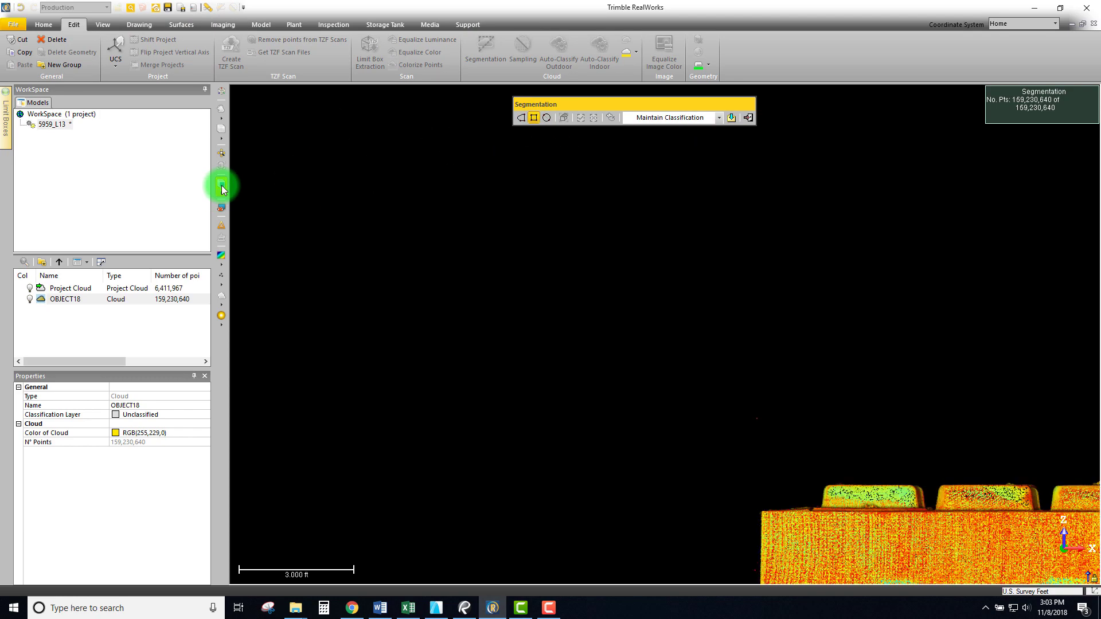
{"action": "middle_click_drag", "start_coordinate": [842, 458], "coordinate": [594, 263]}
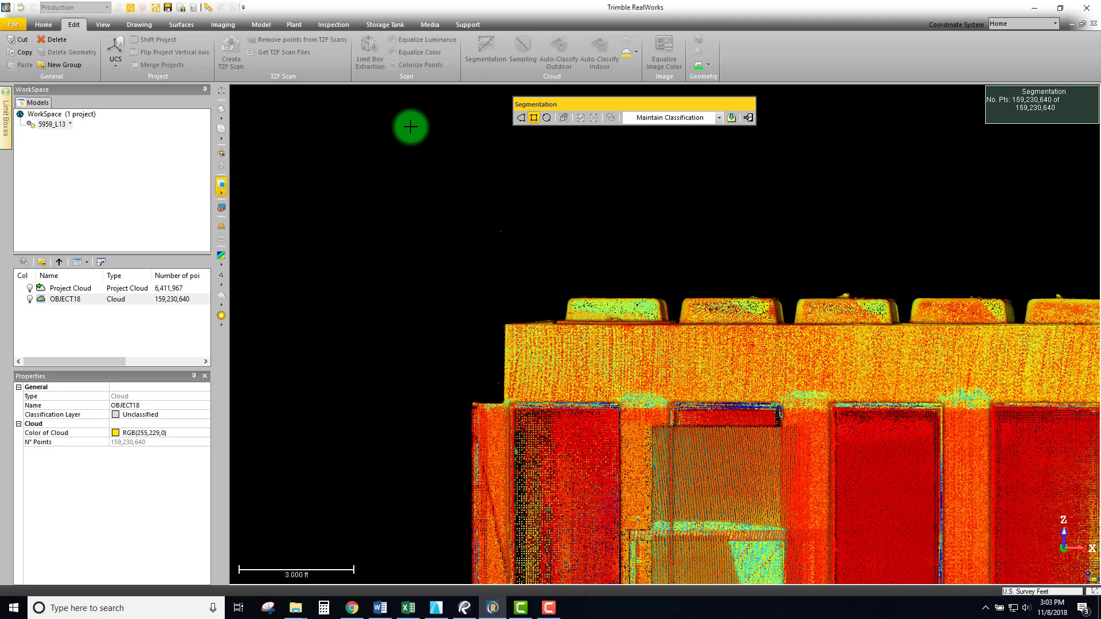
Draw a rectangular fence in the front view across the building's full width, with its lower edge passing through the tops of the waffle domes
{"action": "left_click", "coordinate": [410, 125]}
{"action": "scroll", "coordinate": [810, 377], "scroll_direction": "down", "scroll_amount": 6}
{"action": "left_click", "coordinate": [815, 417]}
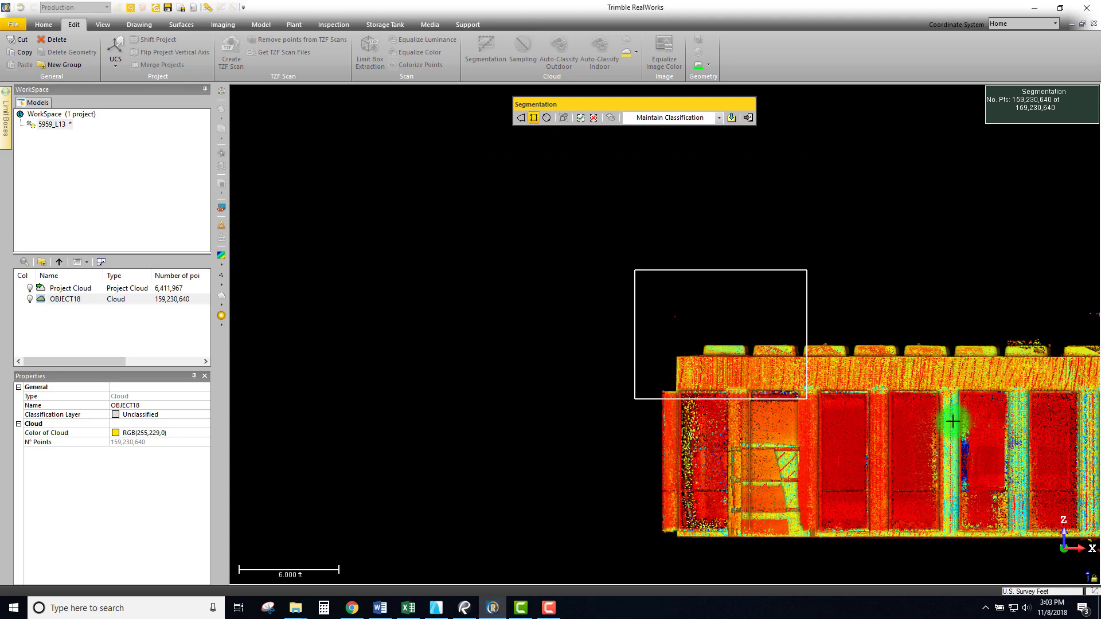
{"action": "scroll", "coordinate": [823, 417], "scroll_direction": "down", "scroll_amount": 3}
{"action": "middle_click_drag", "start_coordinate": [952, 419], "coordinate": [437, 393]}
{"action": "middle_click_drag", "start_coordinate": [764, 411], "coordinate": [274, 395]}
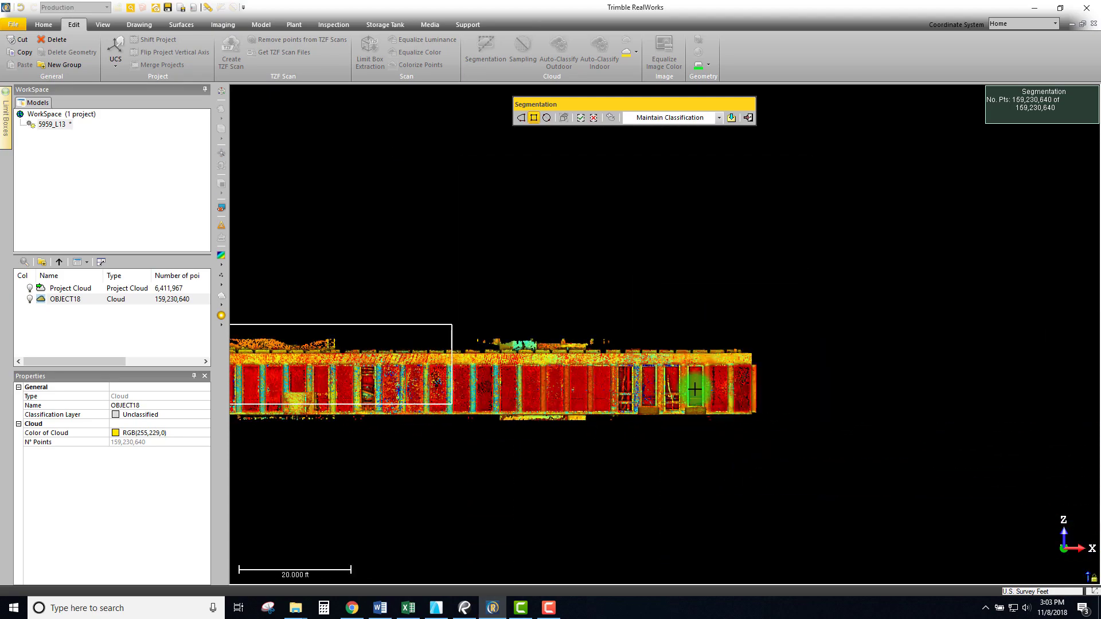
{"action": "scroll", "coordinate": [762, 355], "scroll_direction": "up", "scroll_amount": 9}
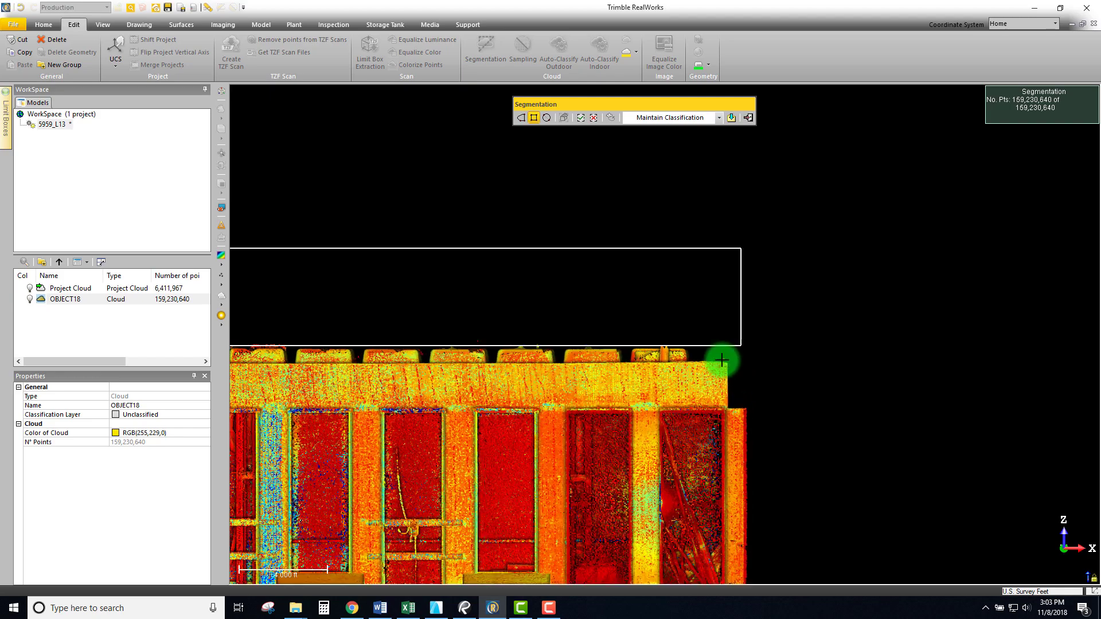
{"action": "scroll", "coordinate": [696, 358], "scroll_direction": "up", "scroll_amount": 3}
{"action": "middle_click_drag", "start_coordinate": [713, 352], "coordinate": [859, 342]}
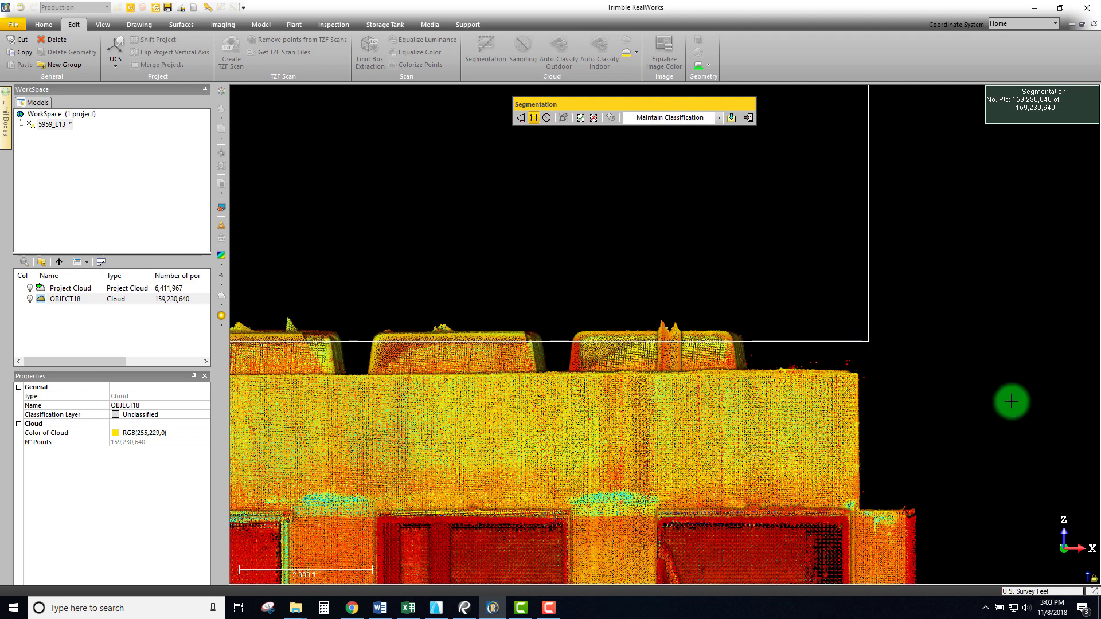
Keep the points inside the fence and create a separate cloud from them
{"action": "left_click_drag", "start_coordinate": [584, 107], "coordinate": [601, 126]}
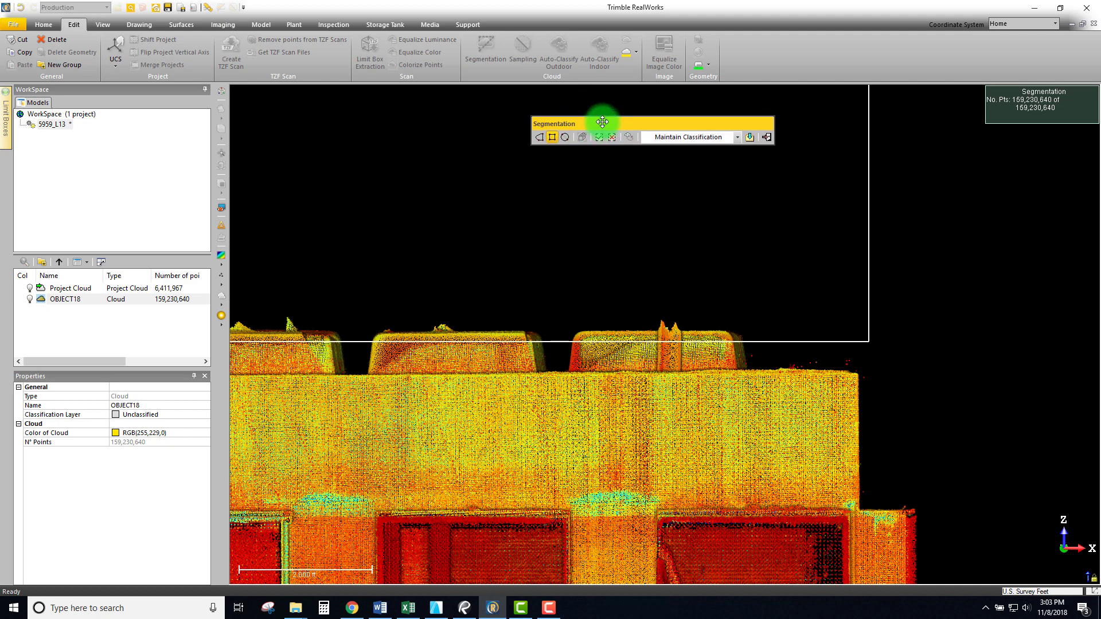
{"action": "left_click", "coordinate": [598, 137]}
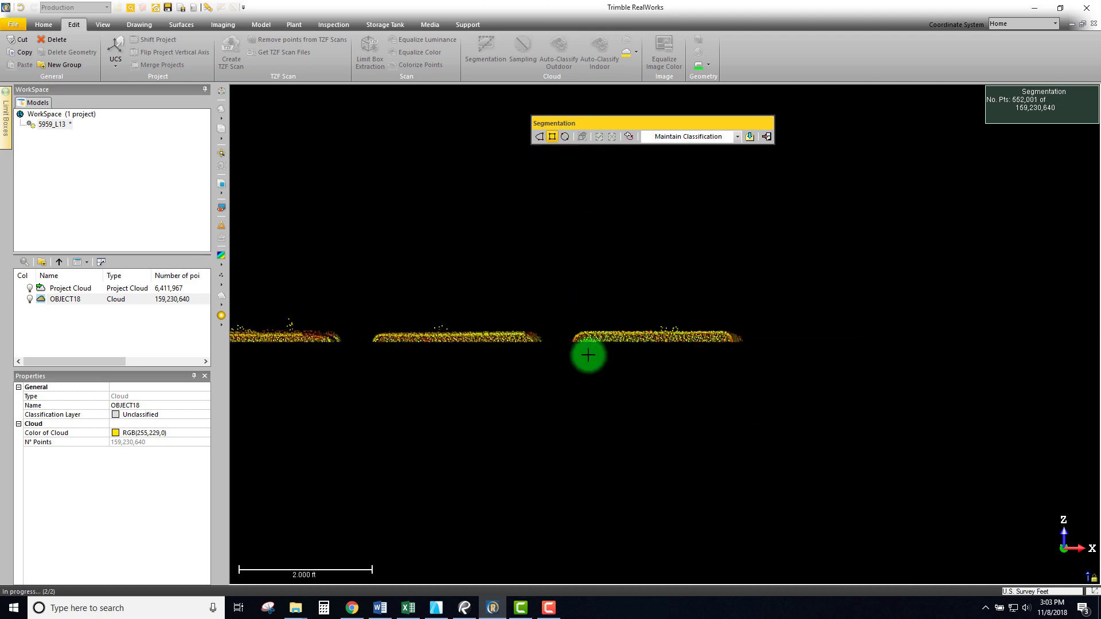
{"action": "scroll", "coordinate": [588, 355], "scroll_direction": "down", "scroll_amount": 3}
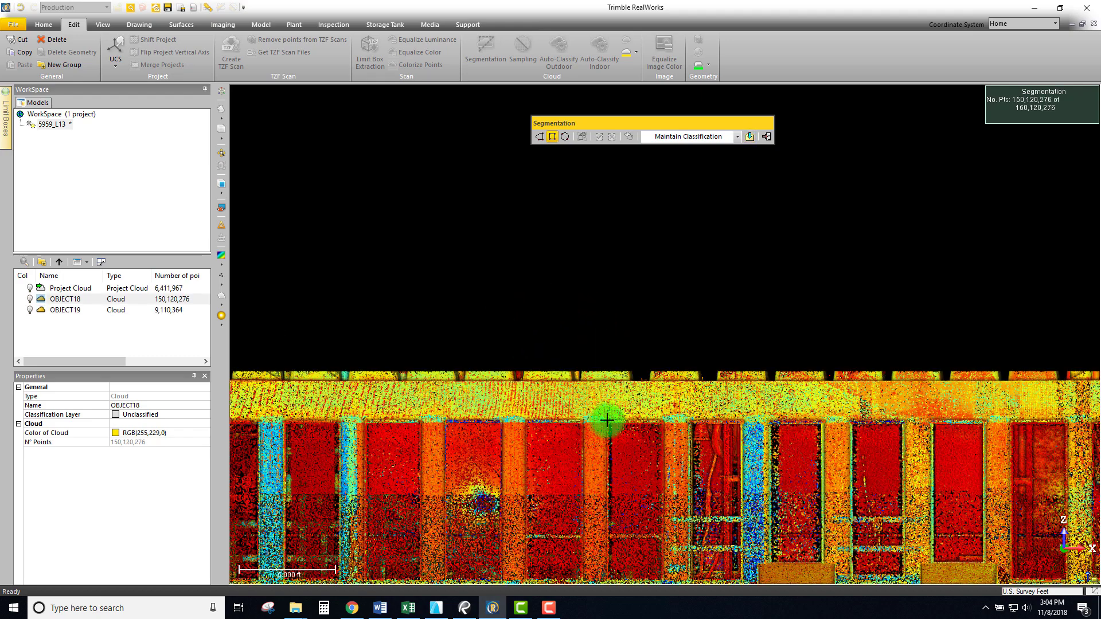
Rename the cloud segmented from above the waffle domes as Lid
{"action": "left_click", "coordinate": [53, 313]}
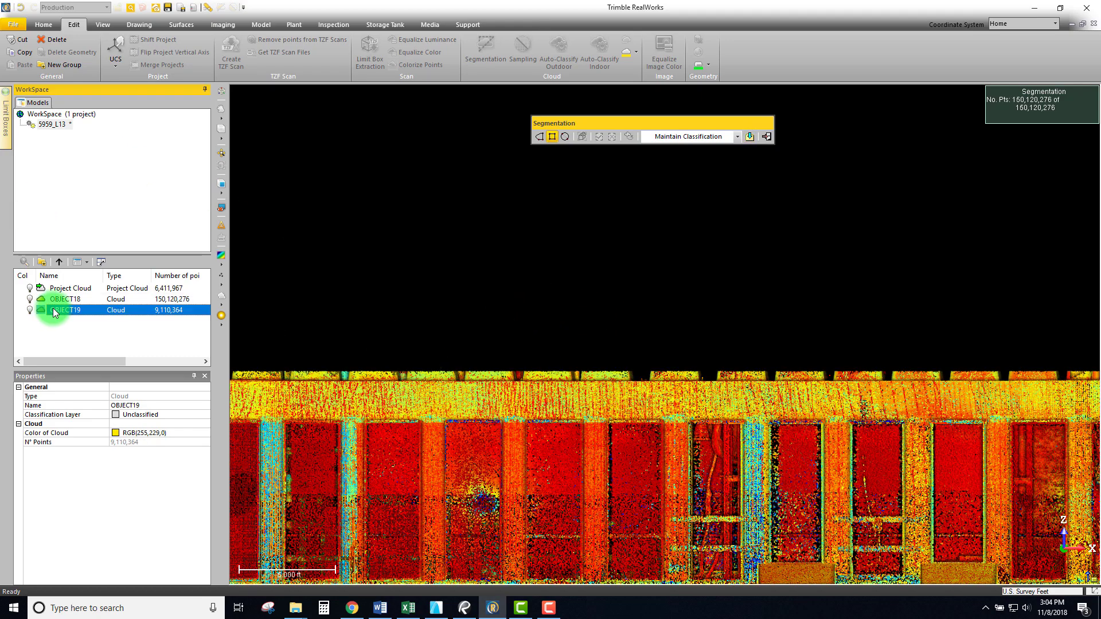
{"action": "left_click", "coordinate": [132, 405]}
{"action": "left_click", "coordinate": [63, 404]}
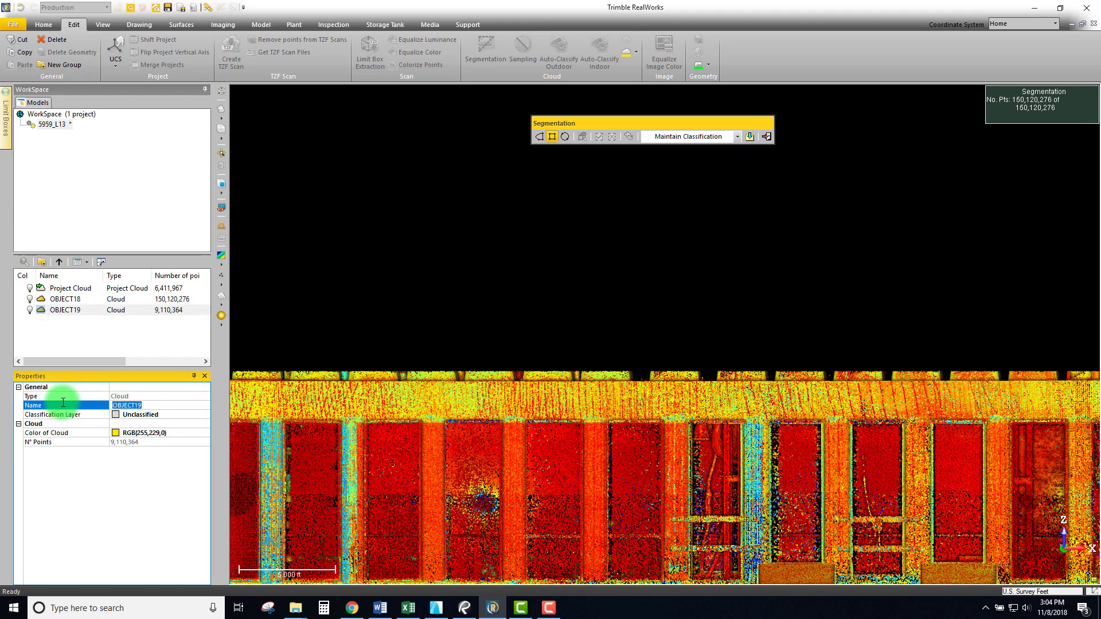
{"action": "type", "text": "Lid"}
{"action": "key", "text": "Return"}
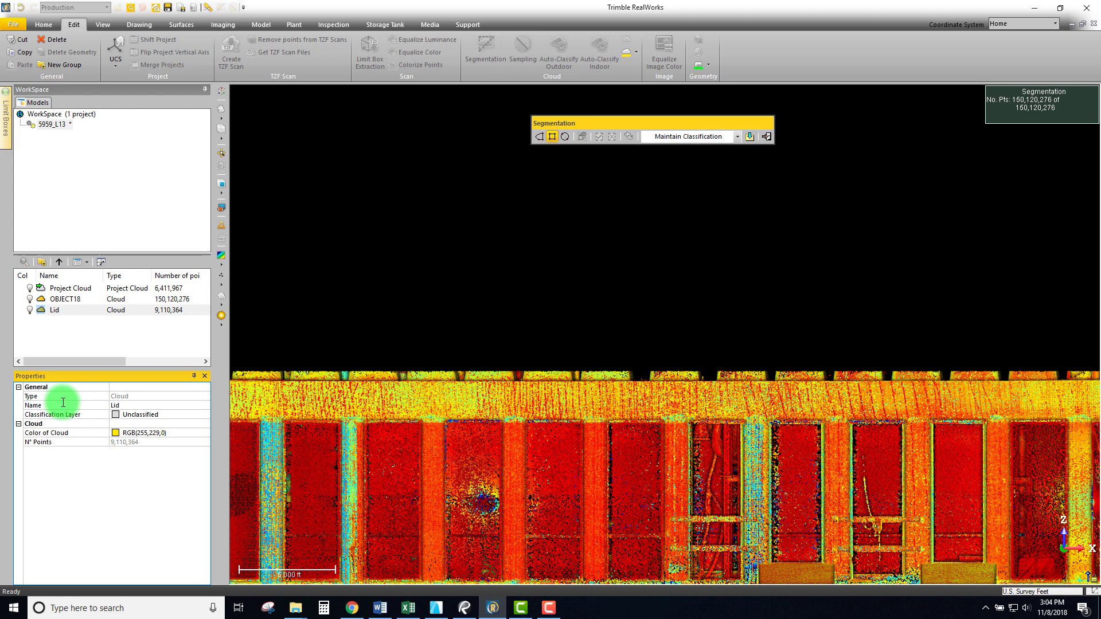
Draw a rectangular fence on OBJECT18 around the domes and roof framing across the full building width, its lower edge just below the framing
{"action": "scroll", "coordinate": [422, 384], "scroll_direction": "down", "scroll_amount": 3}
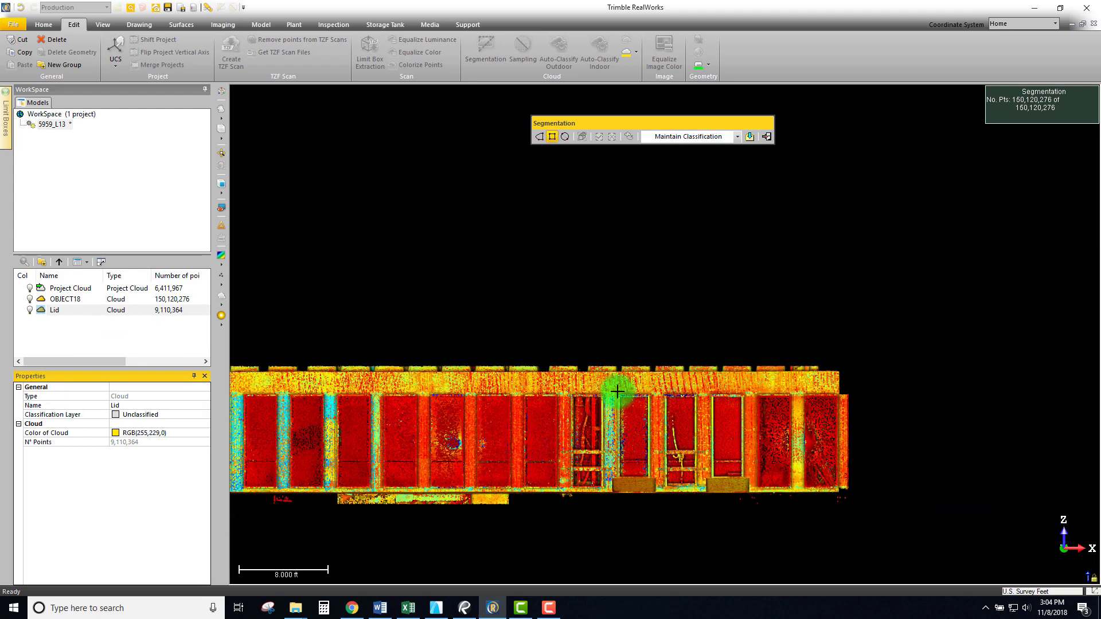
{"action": "left_click", "coordinate": [55, 298]}
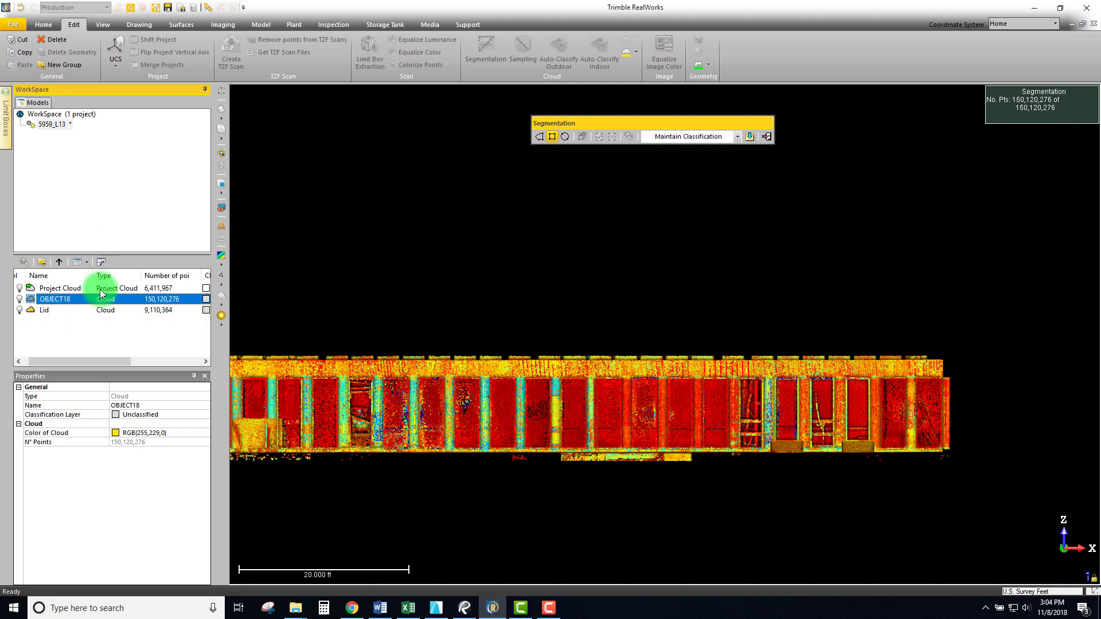
{"action": "middle_click_drag", "start_coordinate": [488, 325], "coordinate": [826, 300]}
{"action": "middle_click_drag", "start_coordinate": [559, 328], "coordinate": [906, 334]}
{"action": "middle_click_drag", "start_coordinate": [504, 357], "coordinate": [668, 344]}
{"action": "scroll", "coordinate": [550, 335], "scroll_direction": "up", "scroll_amount": 4}
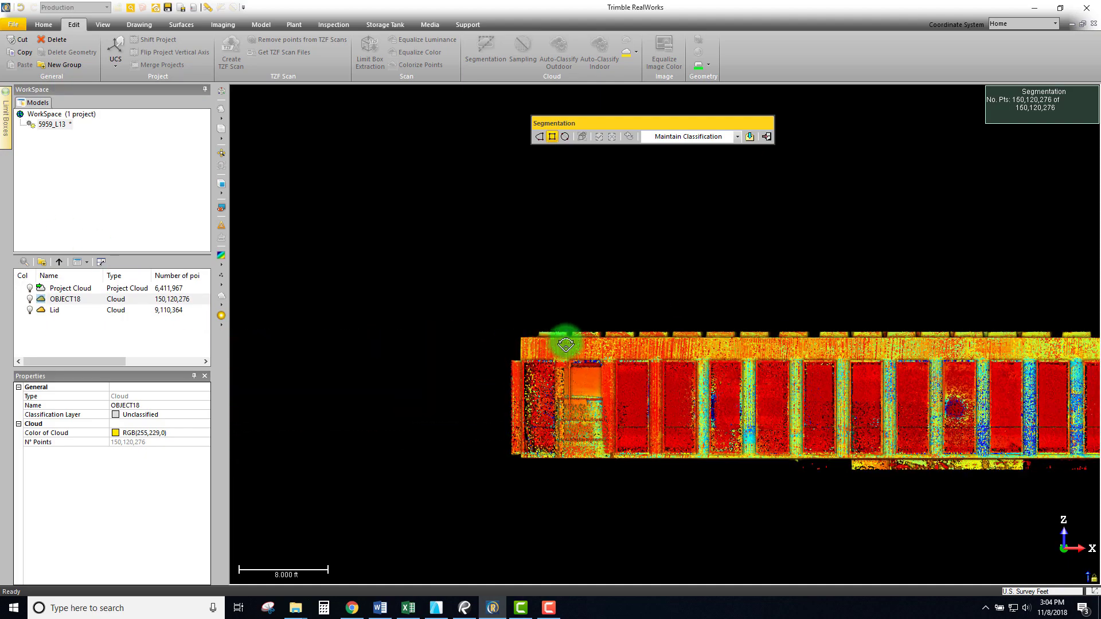
{"action": "scroll", "coordinate": [483, 312], "scroll_direction": "up", "scroll_amount": 3}
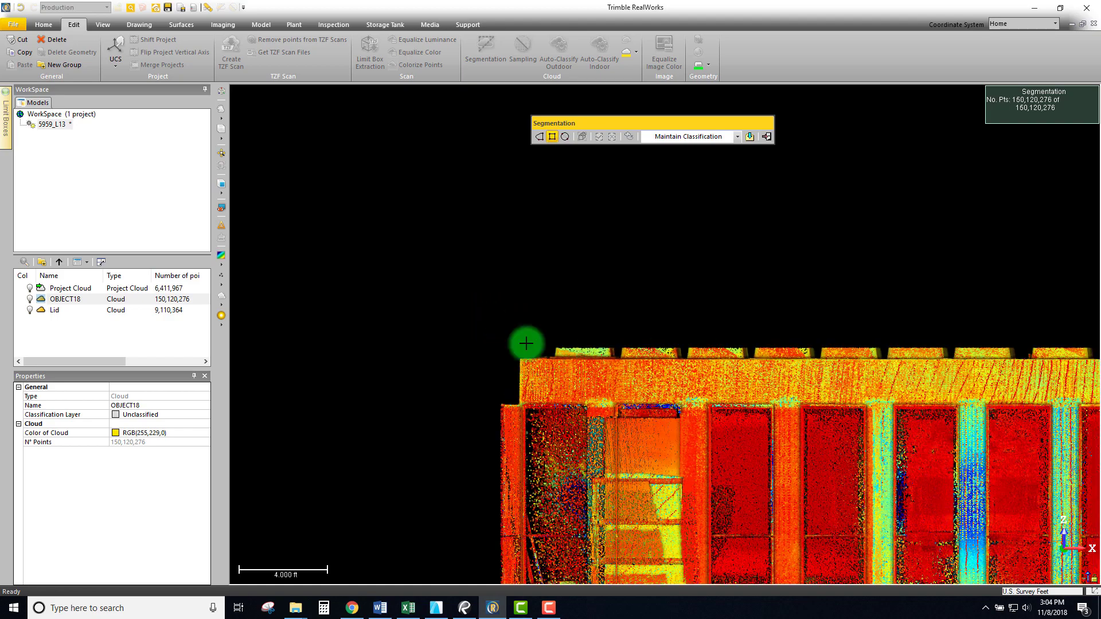
{"action": "scroll", "coordinate": [606, 410], "scroll_direction": "down", "scroll_amount": 5}
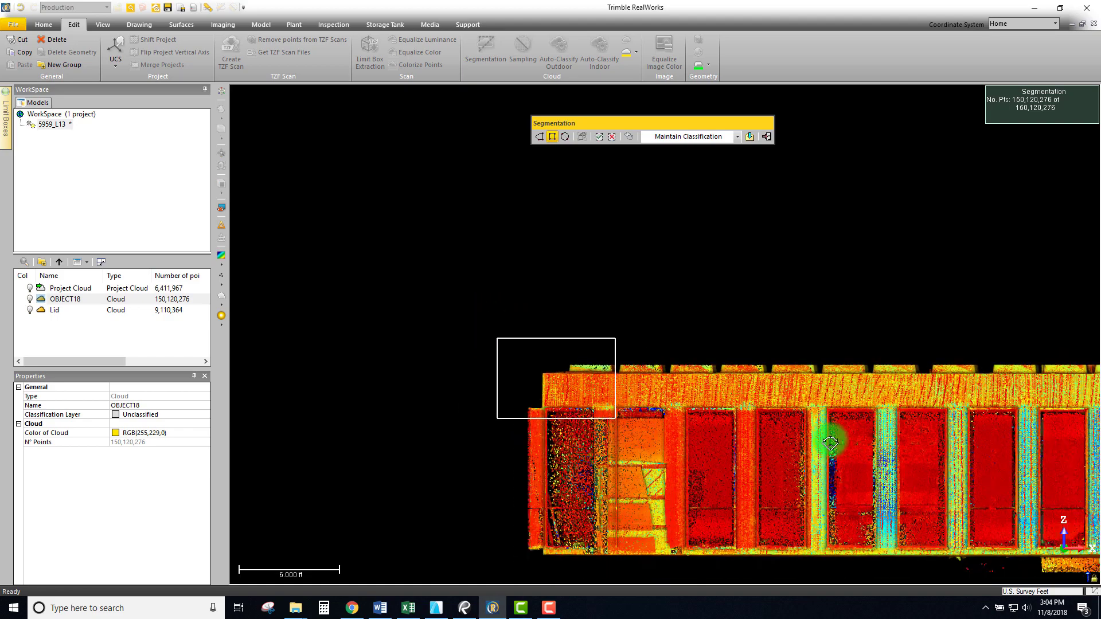
{"action": "middle_click_drag", "start_coordinate": [880, 418], "coordinate": [562, 396]}
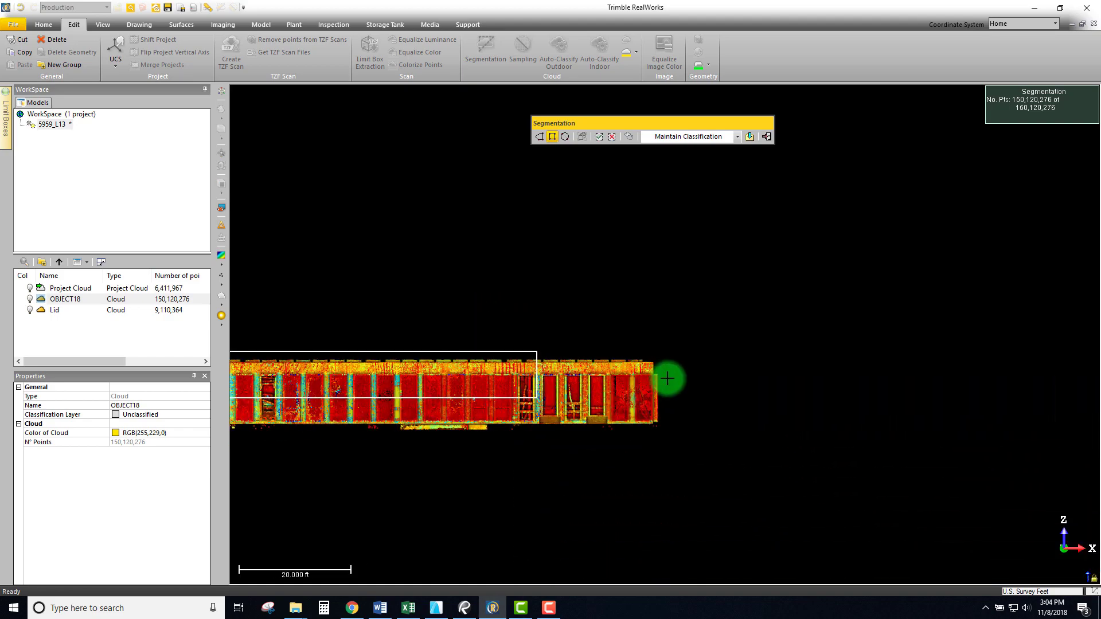
{"action": "scroll", "coordinate": [659, 379], "scroll_direction": "up", "scroll_amount": 4}
{"action": "scroll", "coordinate": [665, 379], "scroll_direction": "up", "scroll_amount": 4}
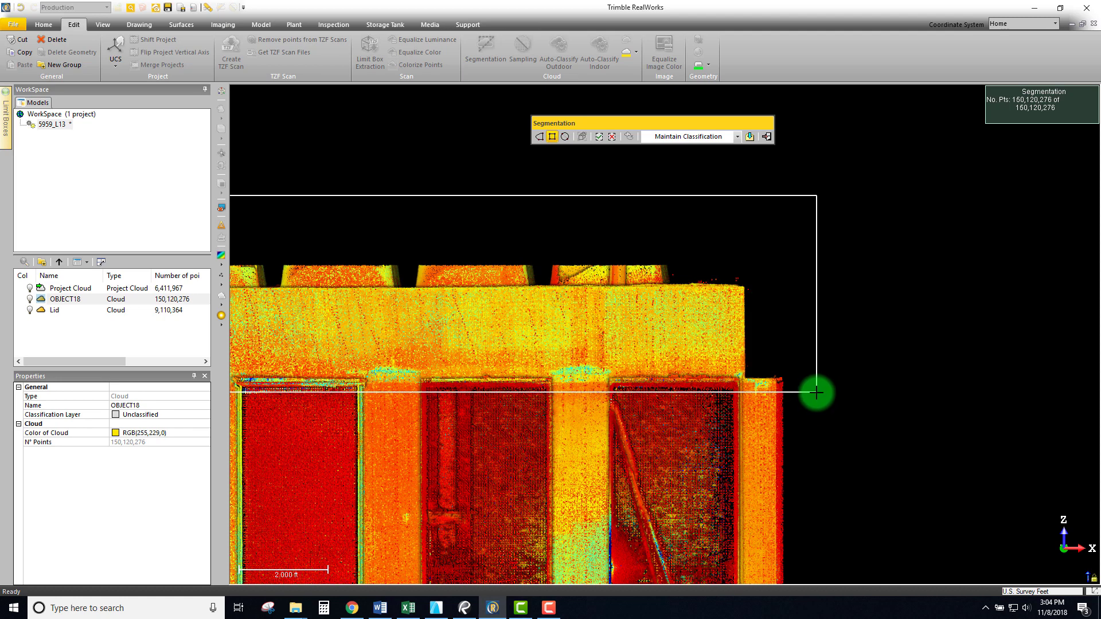
{"action": "left_click", "coordinate": [803, 388]}
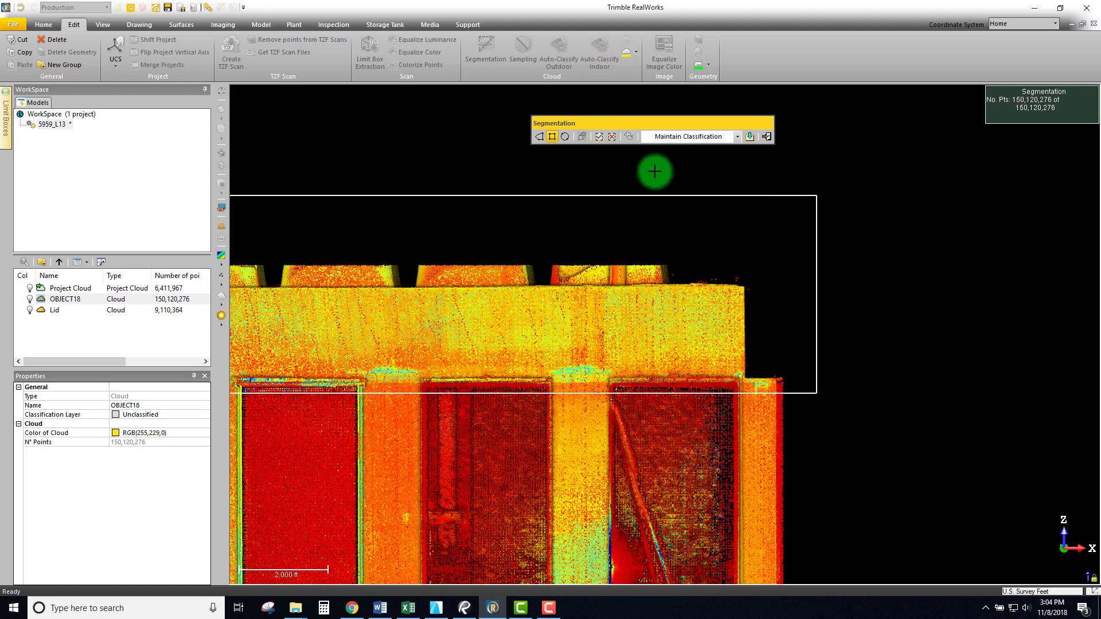
Keep the points inside the roof framing fence and create a separate cloud from them
{"action": "left_click", "coordinate": [597, 138]}
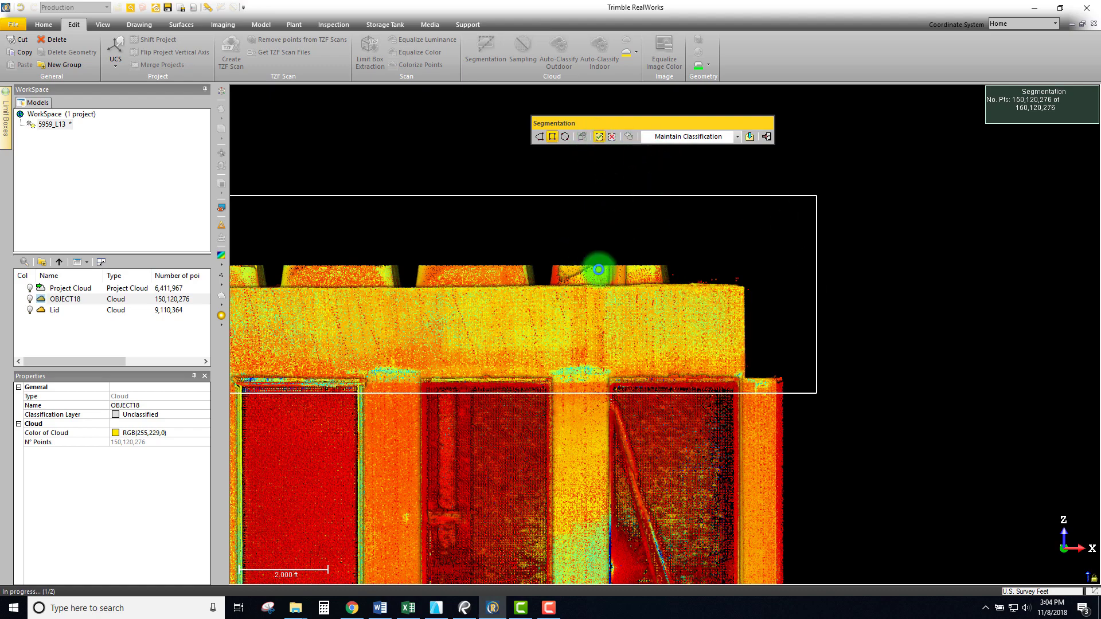
{"action": "scroll", "coordinate": [548, 351], "scroll_direction": "down", "scroll_amount": 3}
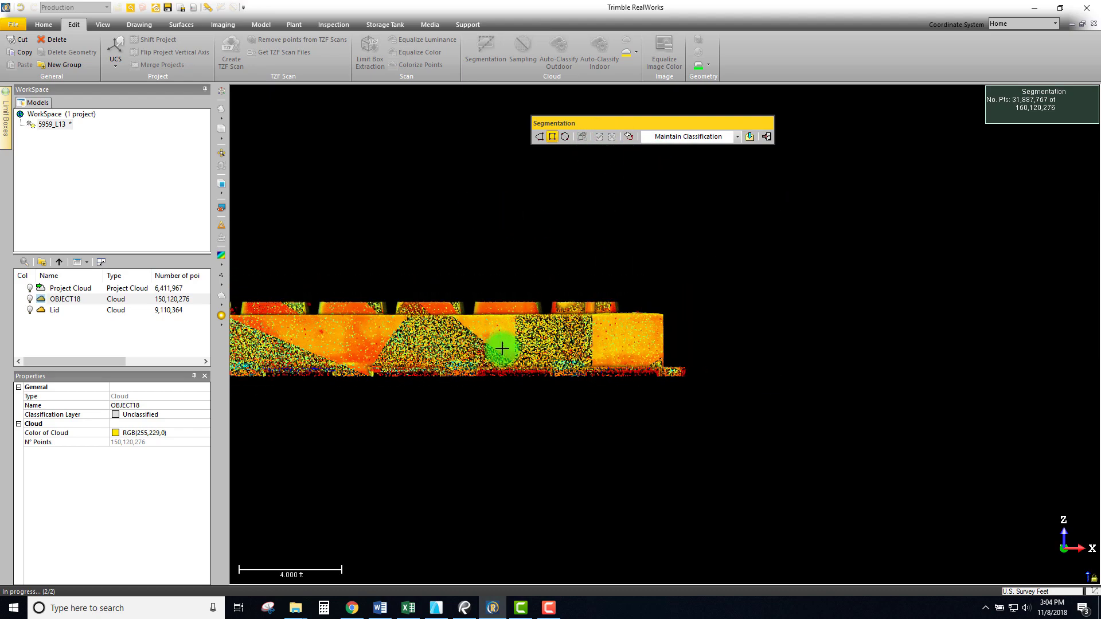
{"action": "middle_click_drag", "start_coordinate": [502, 352], "coordinate": [651, 317]}
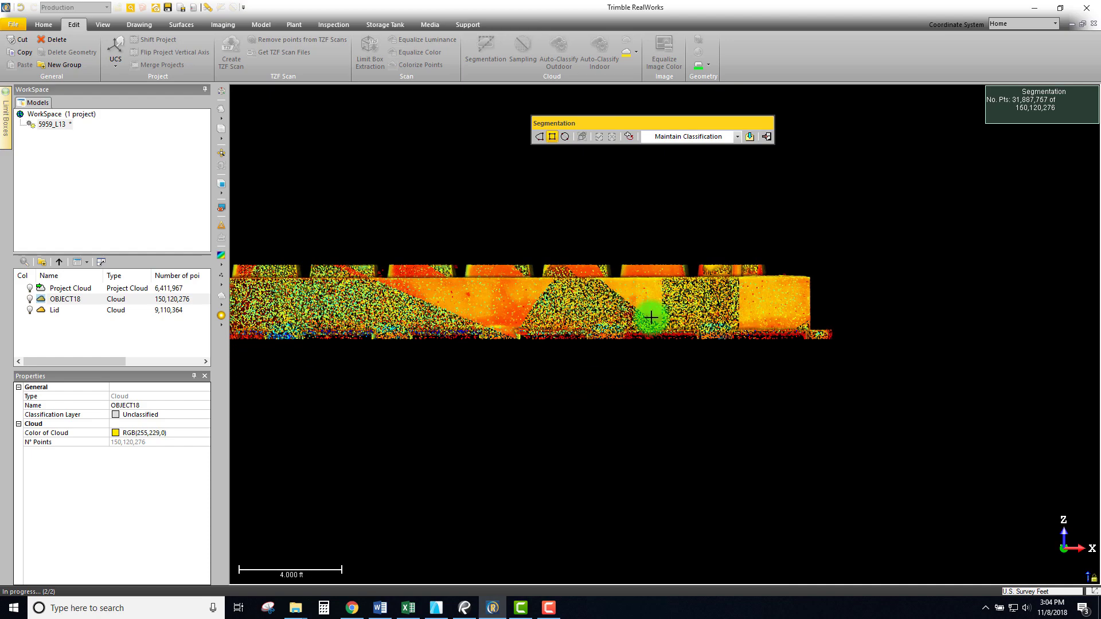
{"action": "left_click", "coordinate": [749, 137]}
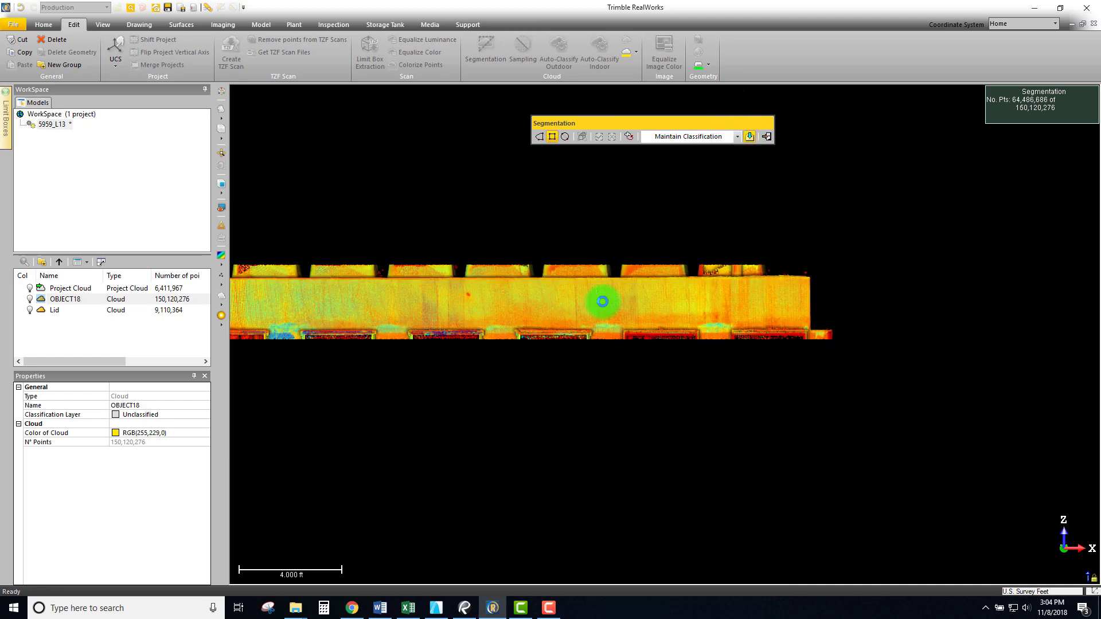
Rename the newly segmented roof framing cloud as RF Framing
{"action": "left_click", "coordinate": [57, 320]}
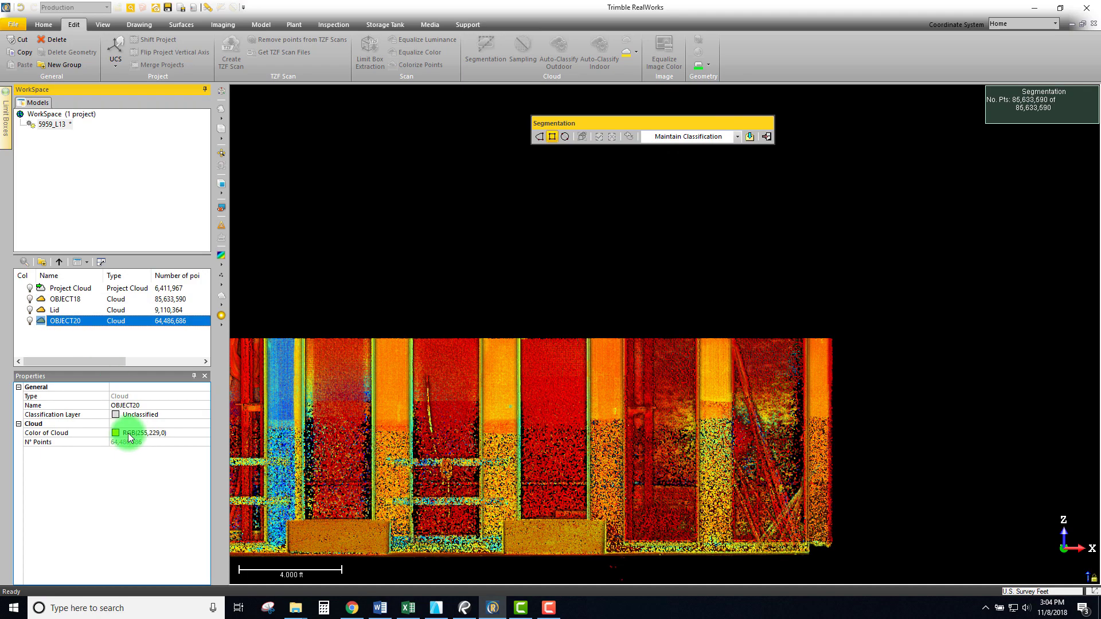
{"action": "left_click", "coordinate": [141, 406]}
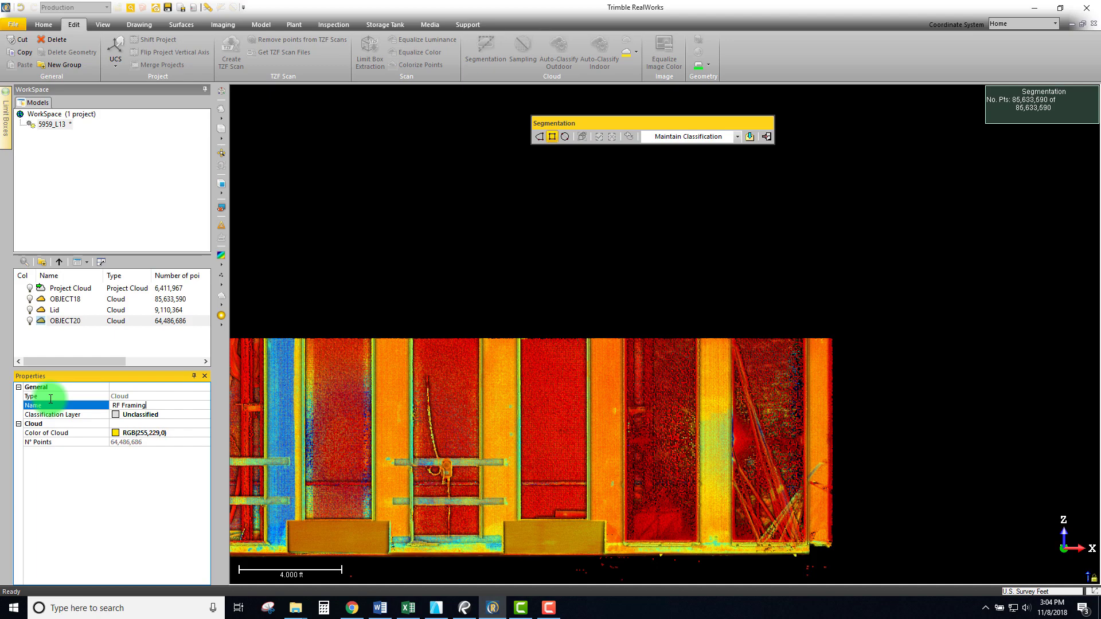
{"action": "left_click", "coordinate": [50, 399]}
Close the Segmentation tool and display the Lid, RF Framing and OBJECT18 clouds together in a tilted 3D view
{"action": "scroll", "coordinate": [466, 347], "scroll_direction": "down", "scroll_amount": 1}
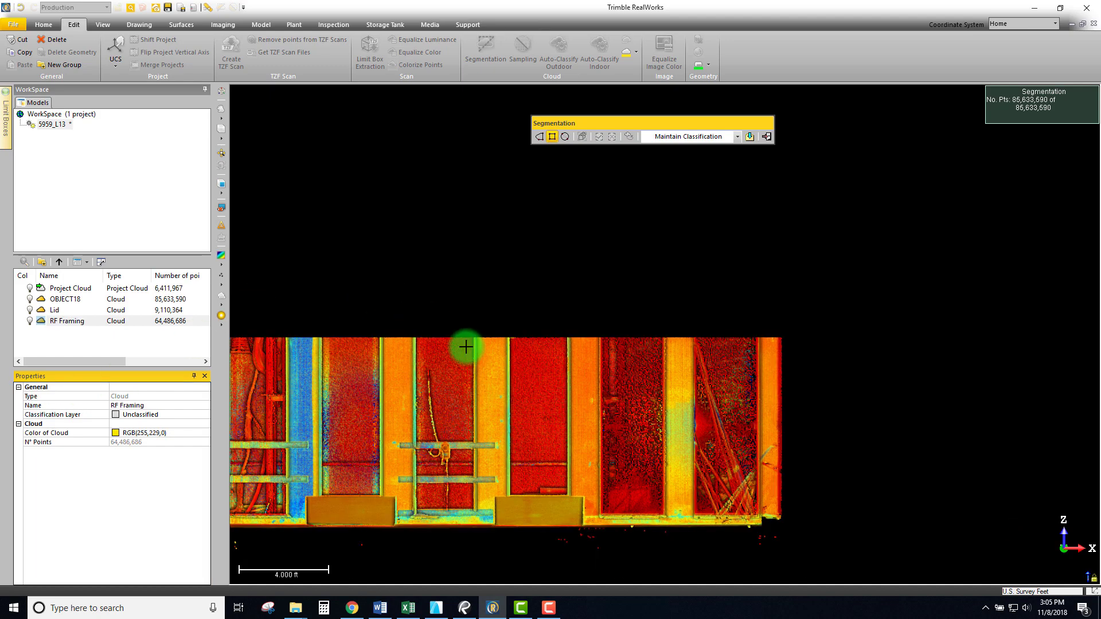
{"action": "scroll", "coordinate": [456, 340], "scroll_direction": "down", "scroll_amount": 2}
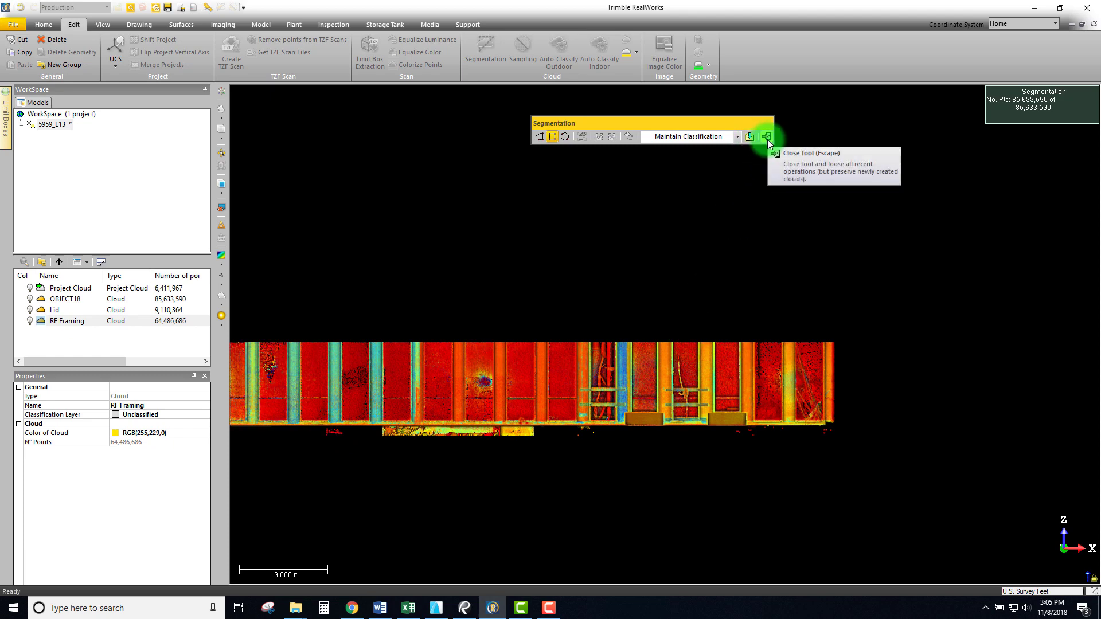
{"action": "left_click", "coordinate": [767, 138]}
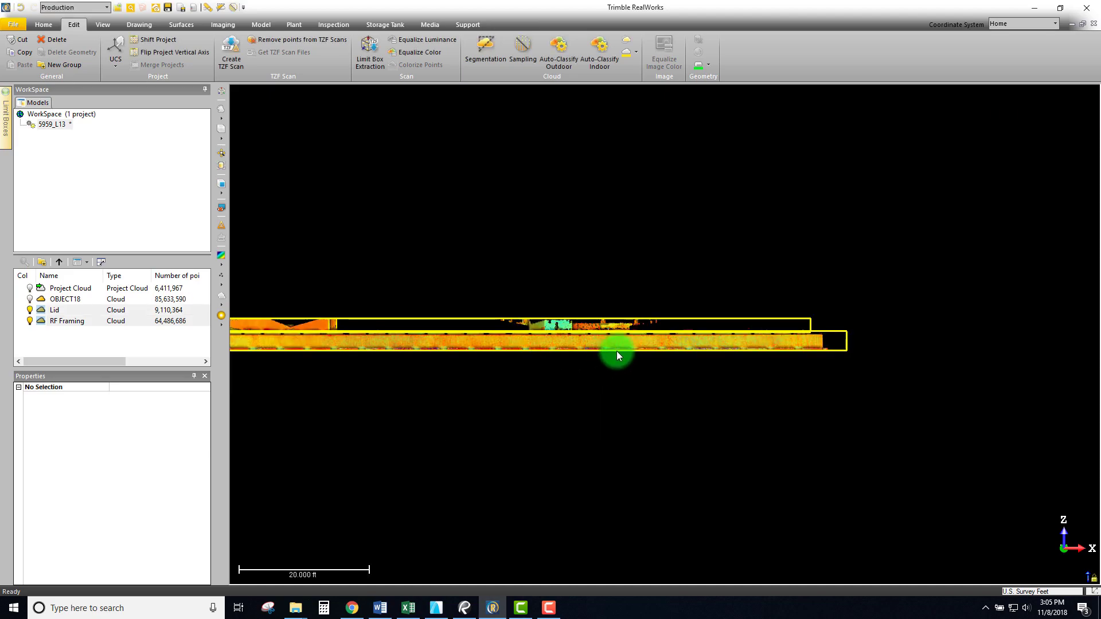
{"action": "left_click_drag", "start_coordinate": [617, 351], "coordinate": [641, 401]}
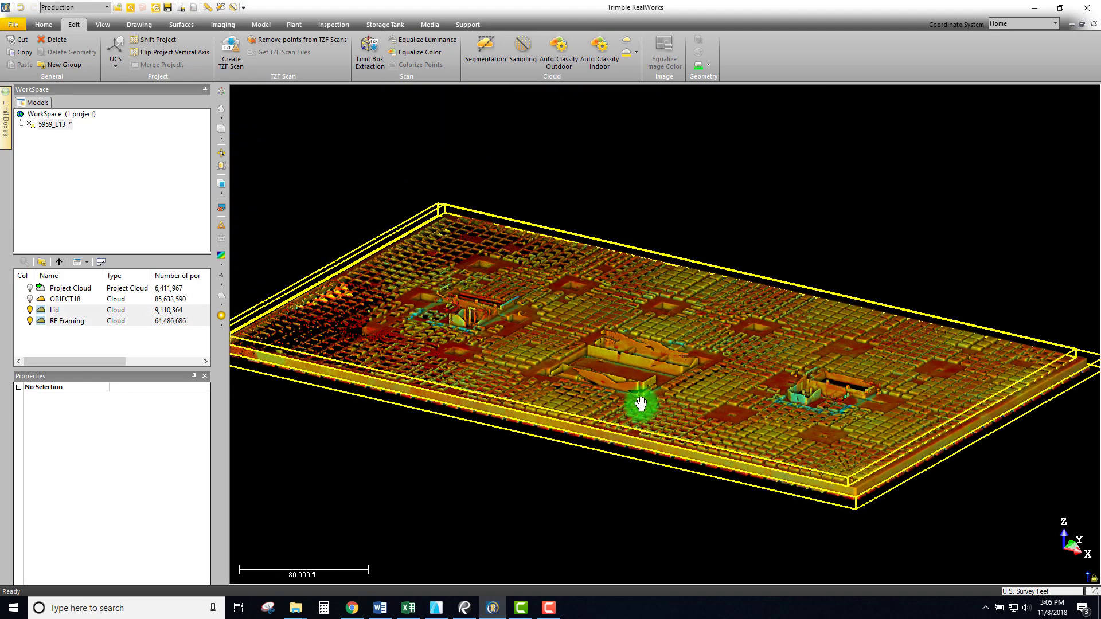
{"action": "left_click", "coordinate": [61, 298]}
{"action": "right_click", "coordinate": [61, 299]}
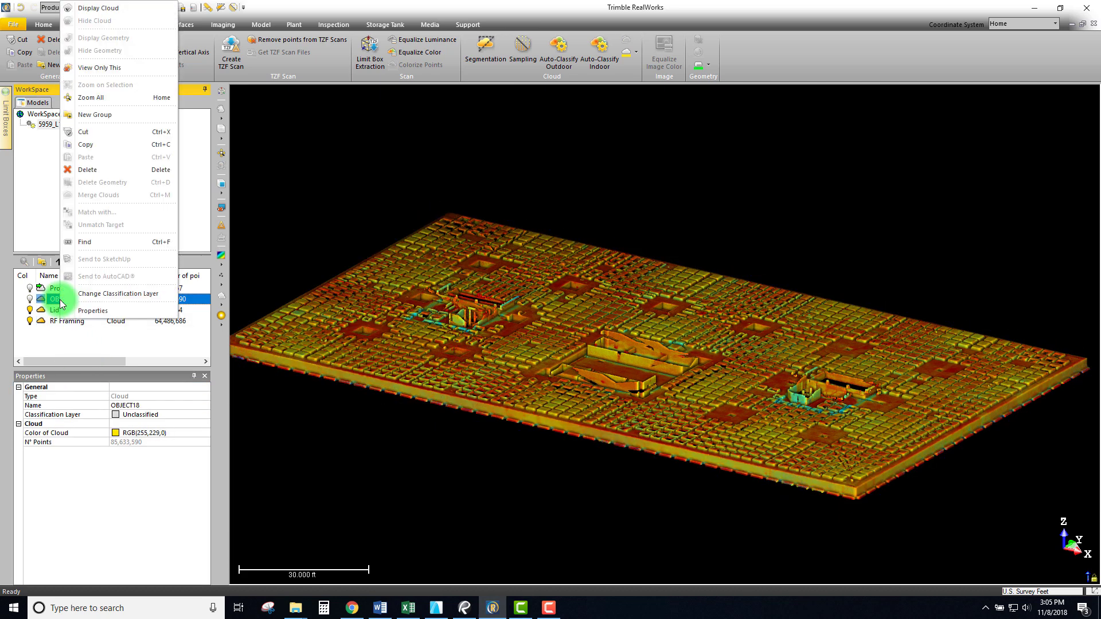
{"action": "left_click", "coordinate": [99, 8]}
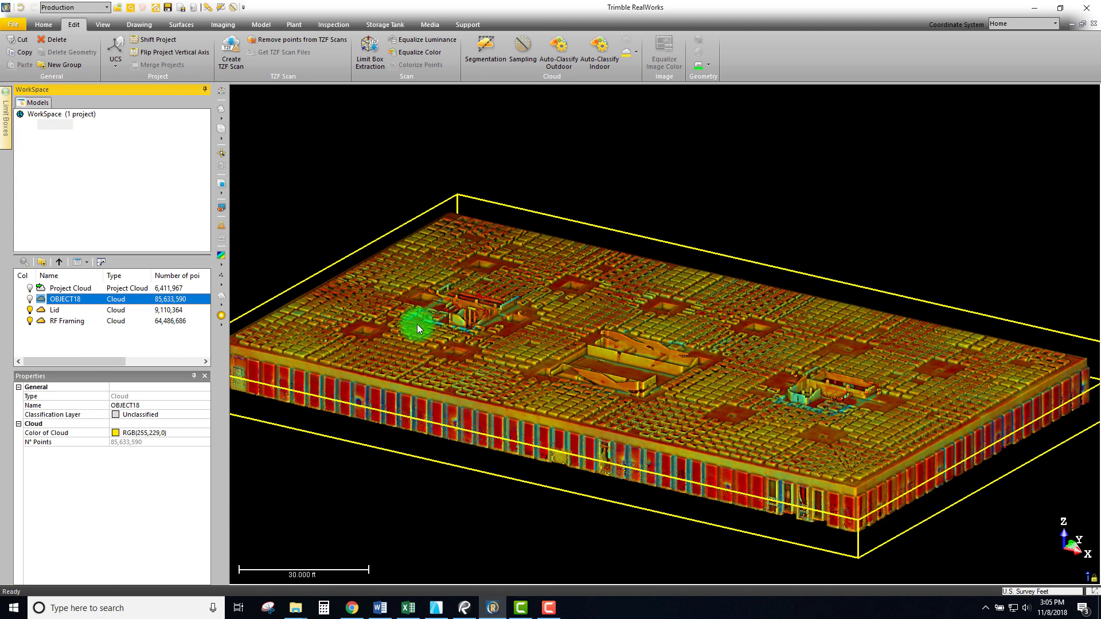
Switch the point cloud rendering from Color Coded Intensity to Cloud Color
{"action": "left_click", "coordinate": [102, 24]}
{"action": "left_click", "coordinate": [446, 62]}
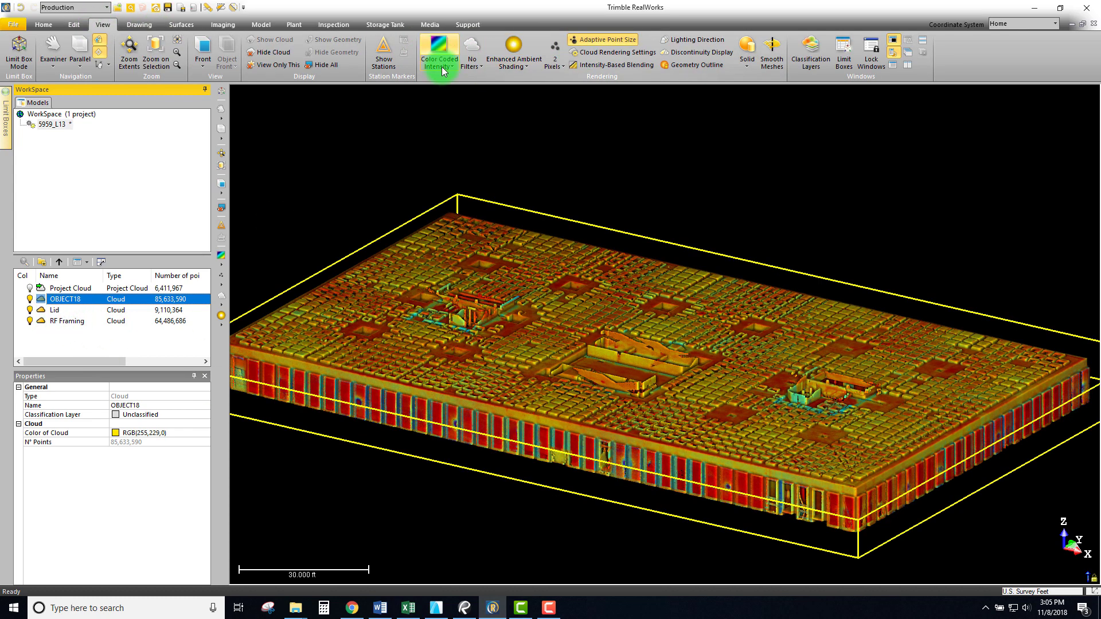
{"action": "left_click", "coordinate": [441, 67]}
{"action": "key", "text": "Return"}
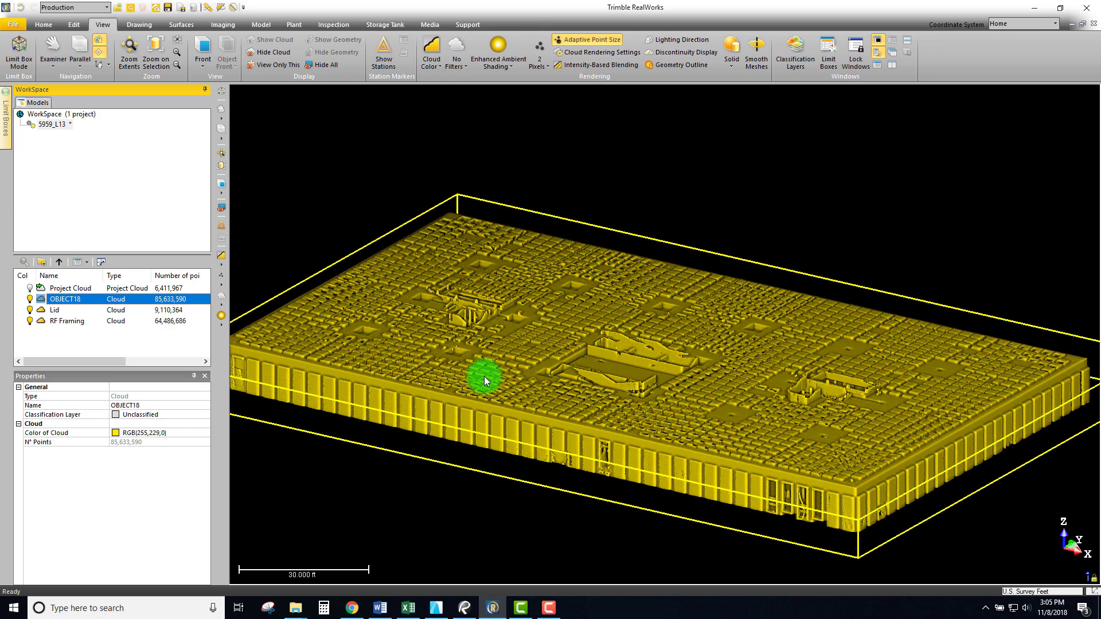
Set the Lid cloud's color to pink, RGB(255,98,239)
{"action": "left_click", "coordinate": [56, 313]}
{"action": "left_click", "coordinate": [186, 434]}
{"action": "left_click", "coordinate": [205, 434]}
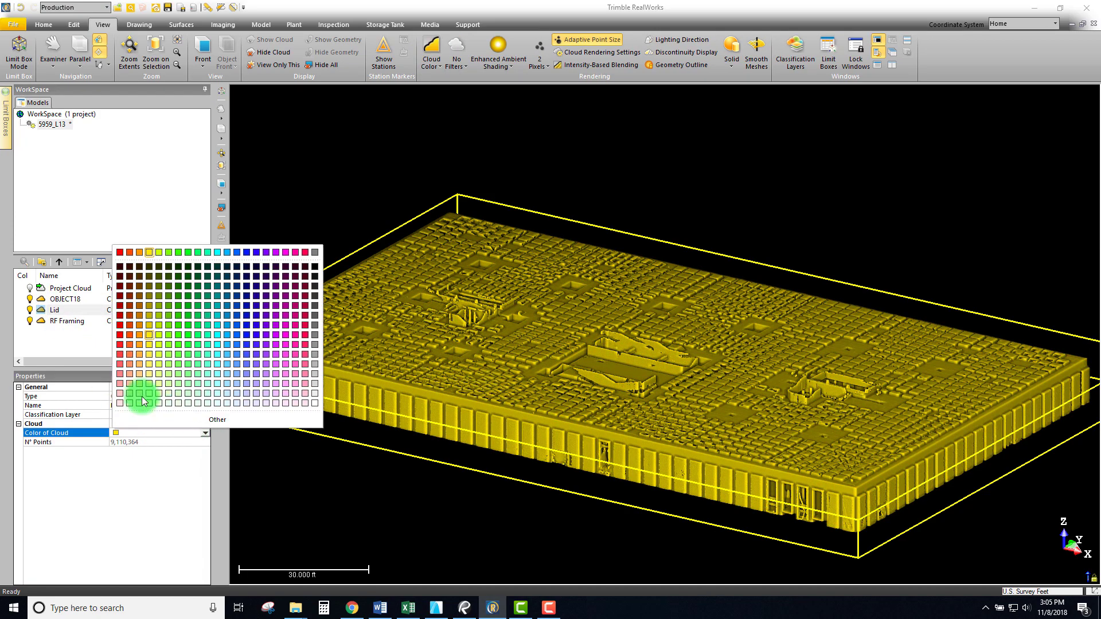
{"action": "left_click", "coordinate": [288, 366]}
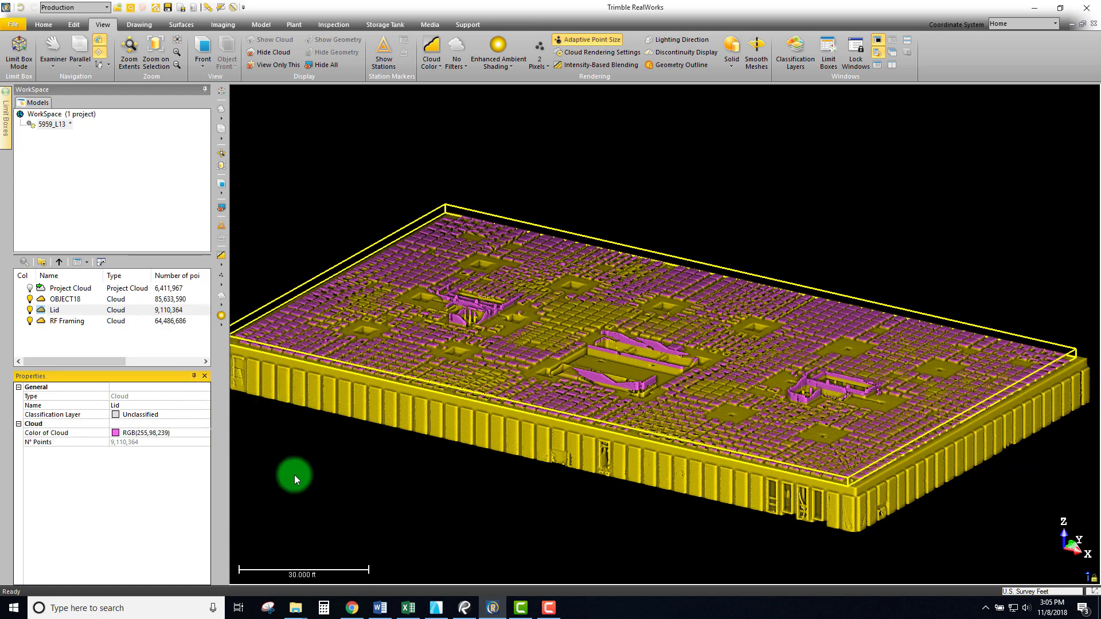
Set the RF Framing cloud's color to red, RGB(255,0,0)
{"action": "left_click", "coordinate": [64, 325]}
{"action": "left_click", "coordinate": [199, 434]}
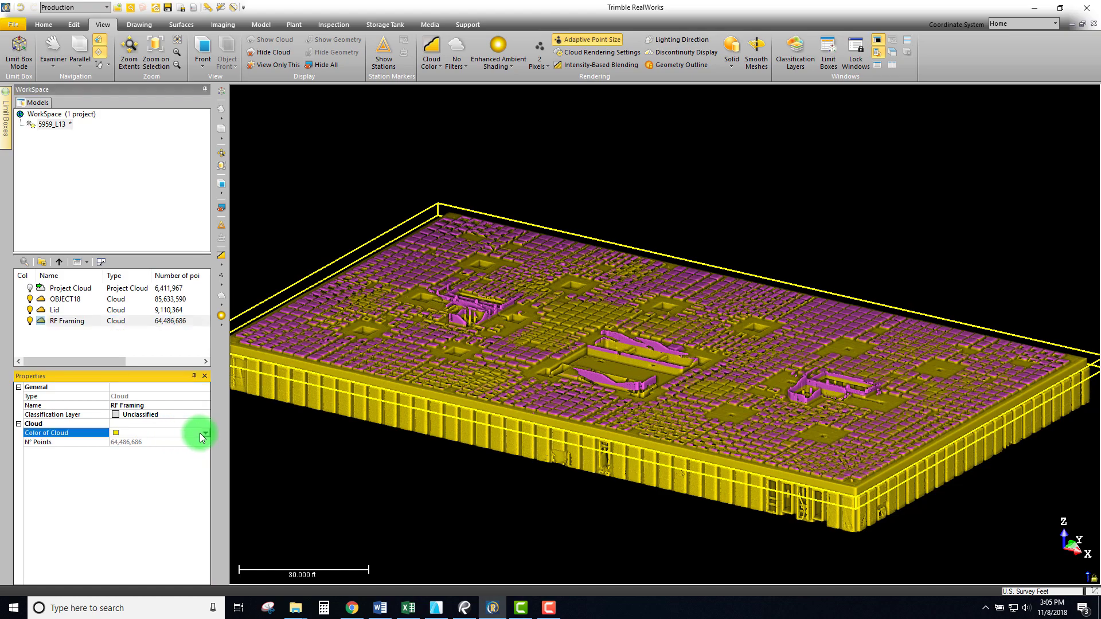
{"action": "left_click", "coordinate": [200, 435]}
{"action": "left_click", "coordinate": [120, 338]}
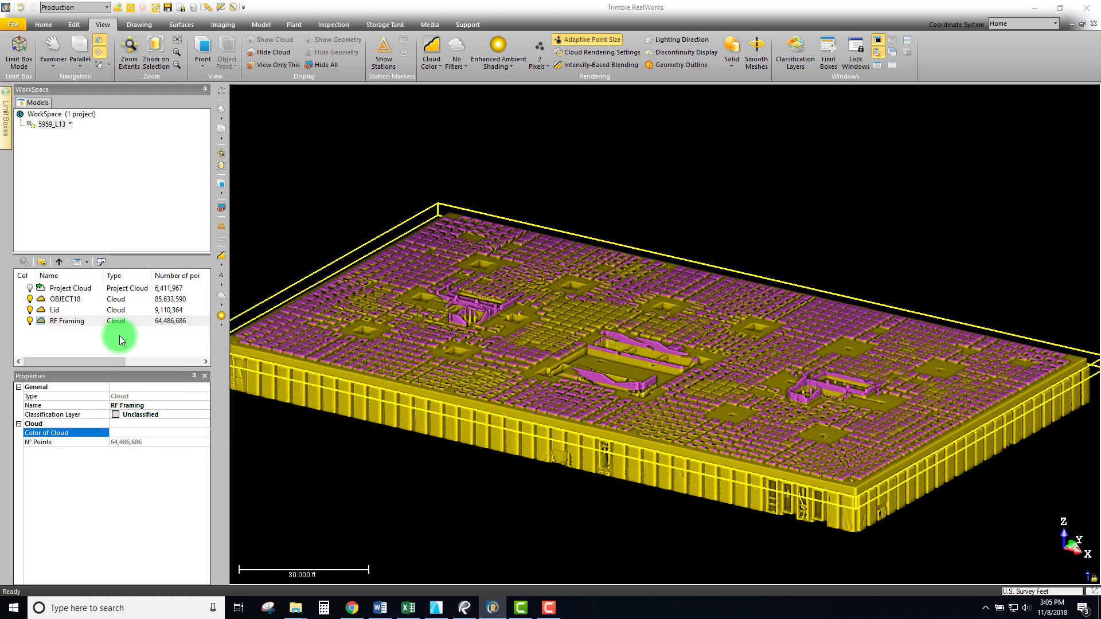
Examine the differently colored Lid, RF Framing and OBJECT18 clouds on the building level from near and far
{"action": "middle_click_drag", "start_coordinate": [681, 440], "coordinate": [809, 434]}
{"action": "scroll", "coordinate": [650, 380], "scroll_direction": "up", "scroll_amount": 1}
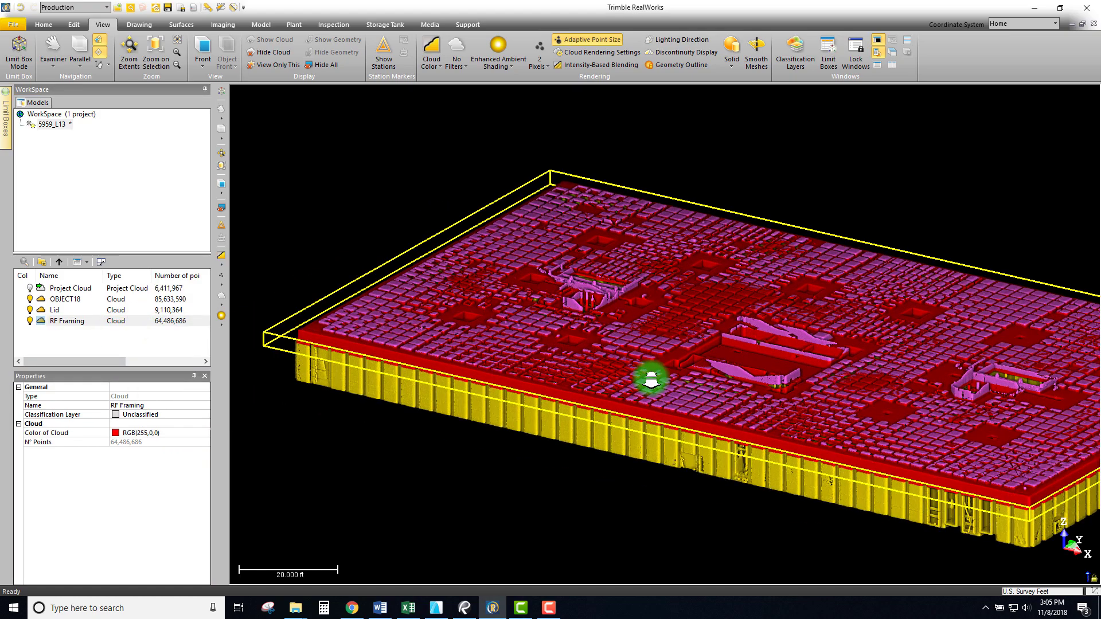
{"action": "scroll", "coordinate": [651, 379], "scroll_direction": "up", "scroll_amount": 4}
{"action": "scroll", "coordinate": [583, 414], "scroll_direction": "down", "scroll_amount": 7}
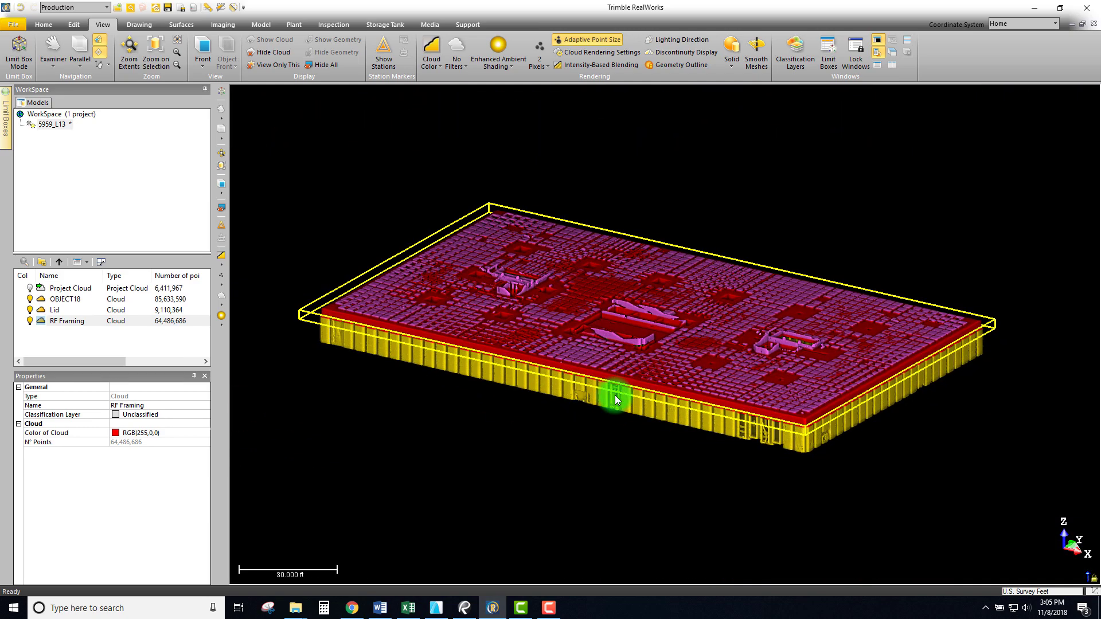
{"action": "middle_click_drag", "start_coordinate": [735, 425], "coordinate": [728, 443]}
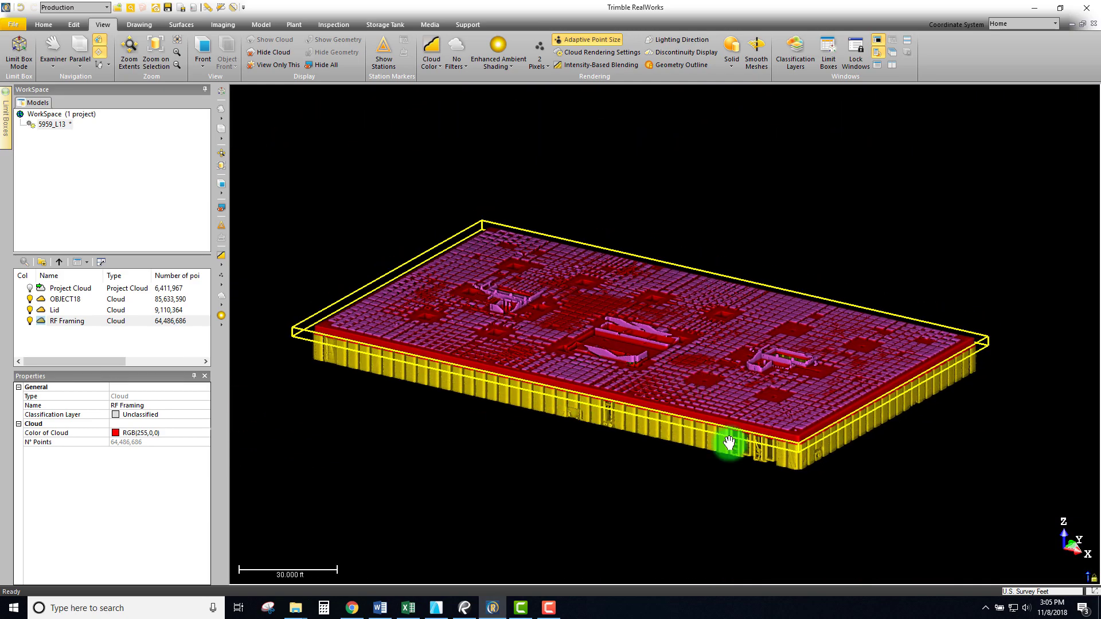
{"action": "scroll", "coordinate": [710, 338], "scroll_direction": "up", "scroll_amount": 3}
{"action": "scroll", "coordinate": [697, 349], "scroll_direction": "down", "scroll_amount": 2}
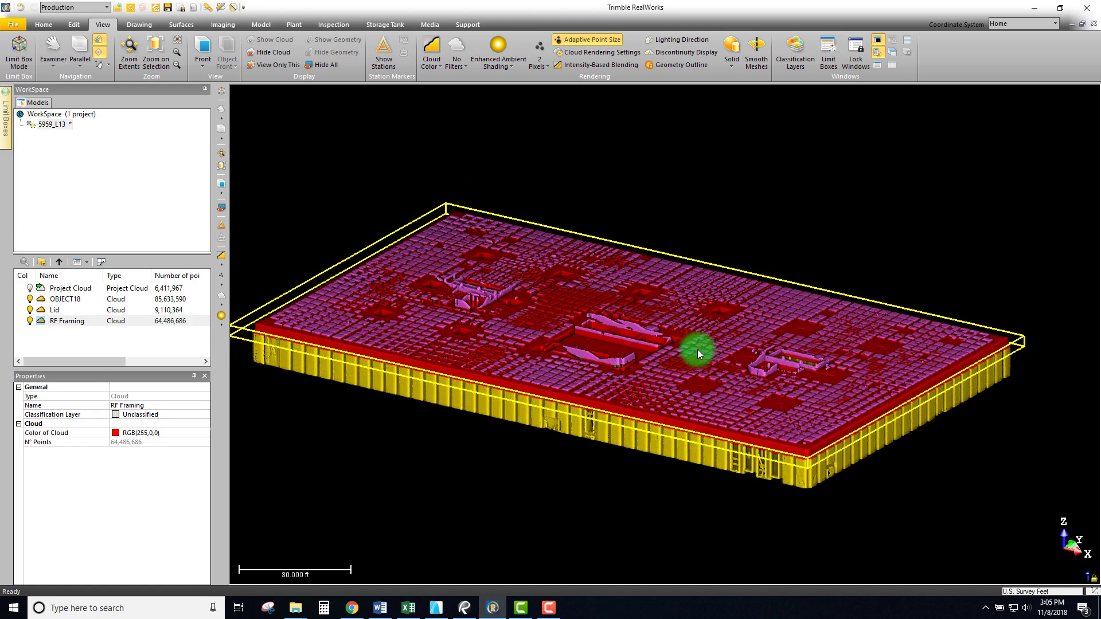
{"action": "middle_click_drag", "start_coordinate": [353, 228], "coordinate": [380, 223]}
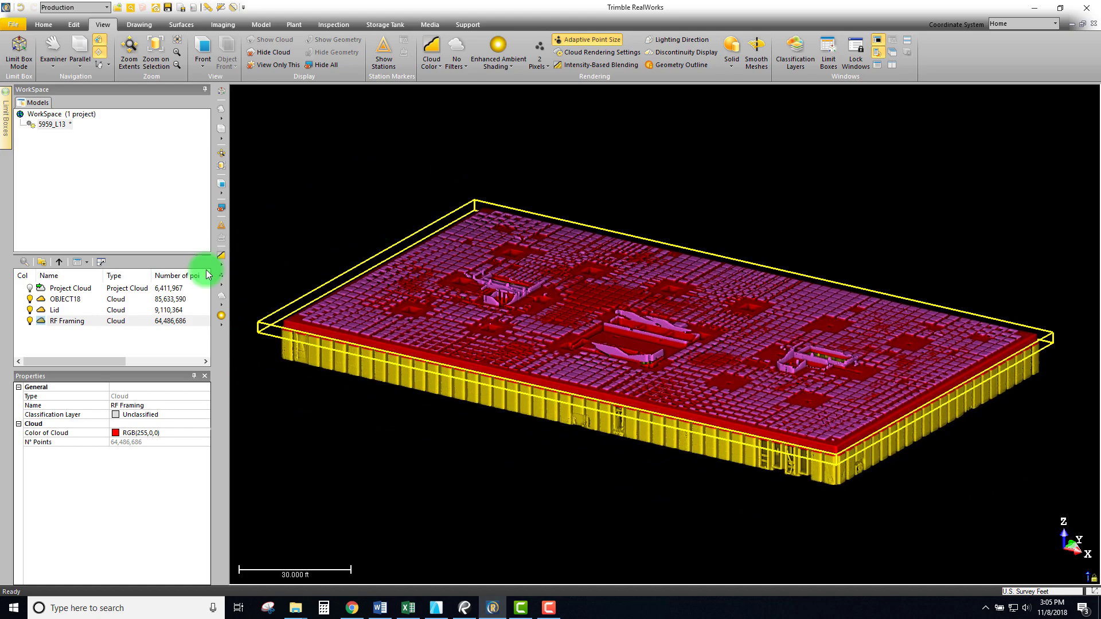
Show only the OBJECT18 cloud and inspect its remaining floor, perimeter walls and columns from a steeper angle
{"action": "left_click", "coordinate": [60, 299]}
{"action": "right_click", "coordinate": [60, 300]}
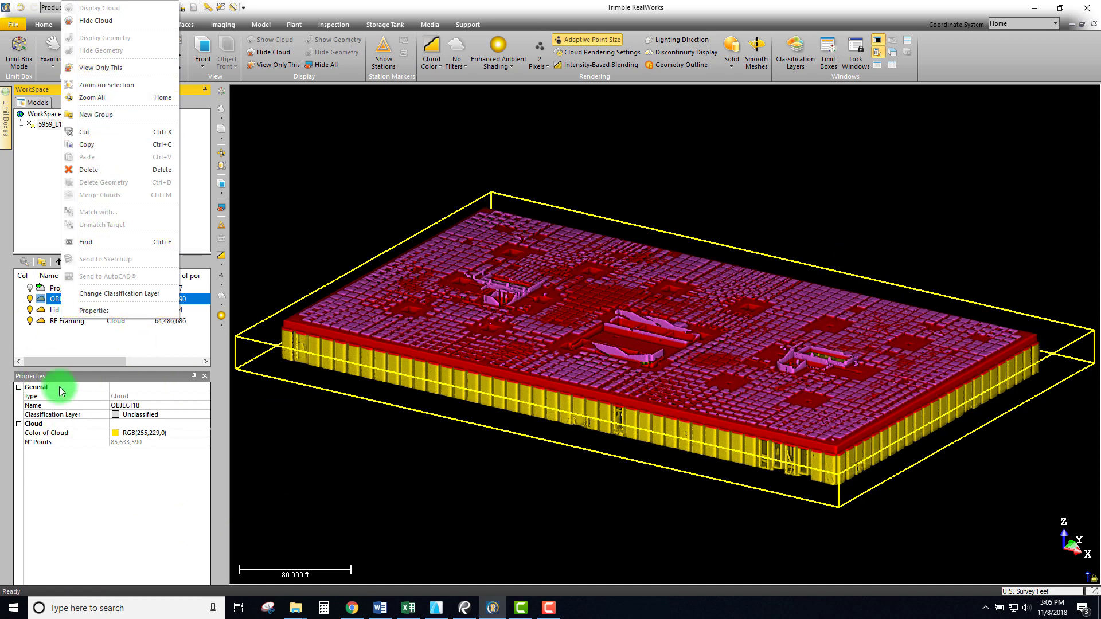
{"action": "left_click", "coordinate": [89, 68]}
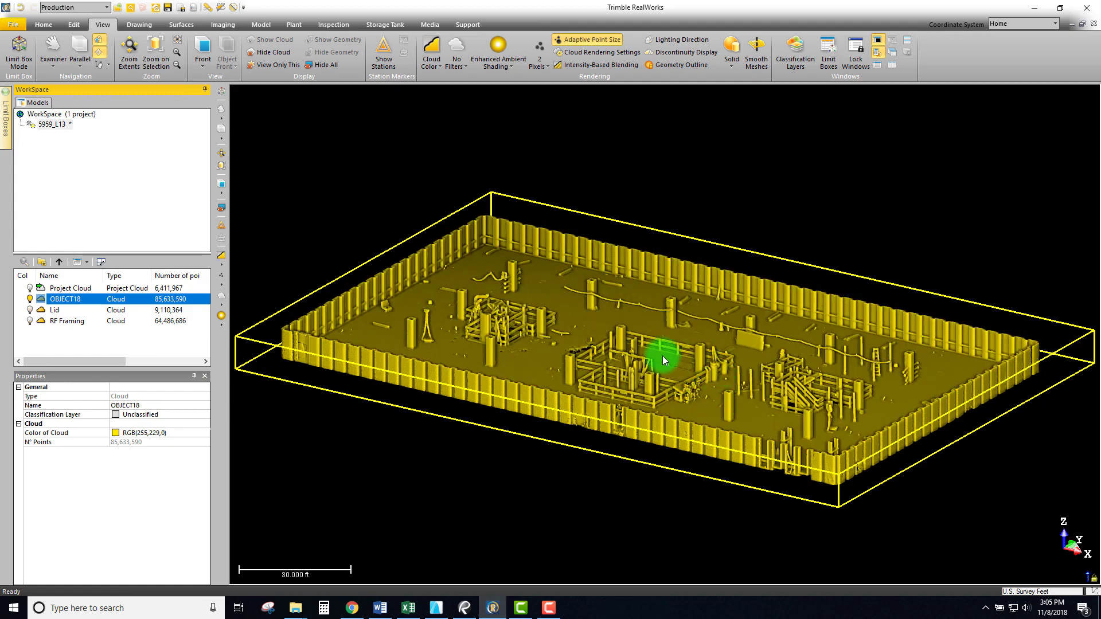
{"action": "left_click_drag", "start_coordinate": [663, 356], "coordinate": [661, 376]}
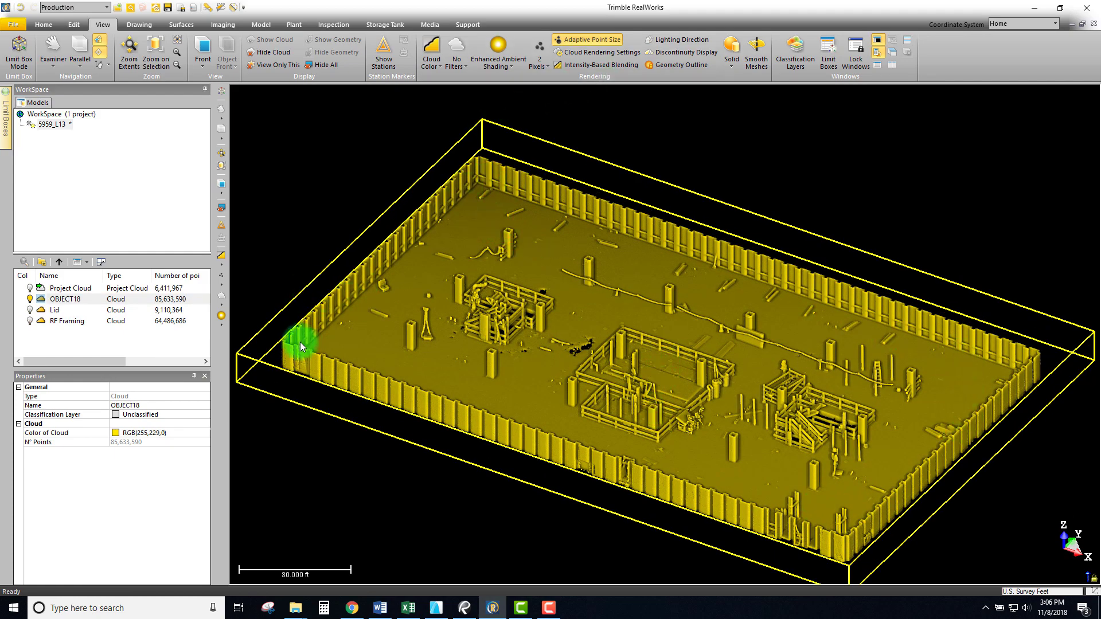
{"action": "scroll", "coordinate": [508, 338], "scroll_direction": "down", "scroll_amount": 2}
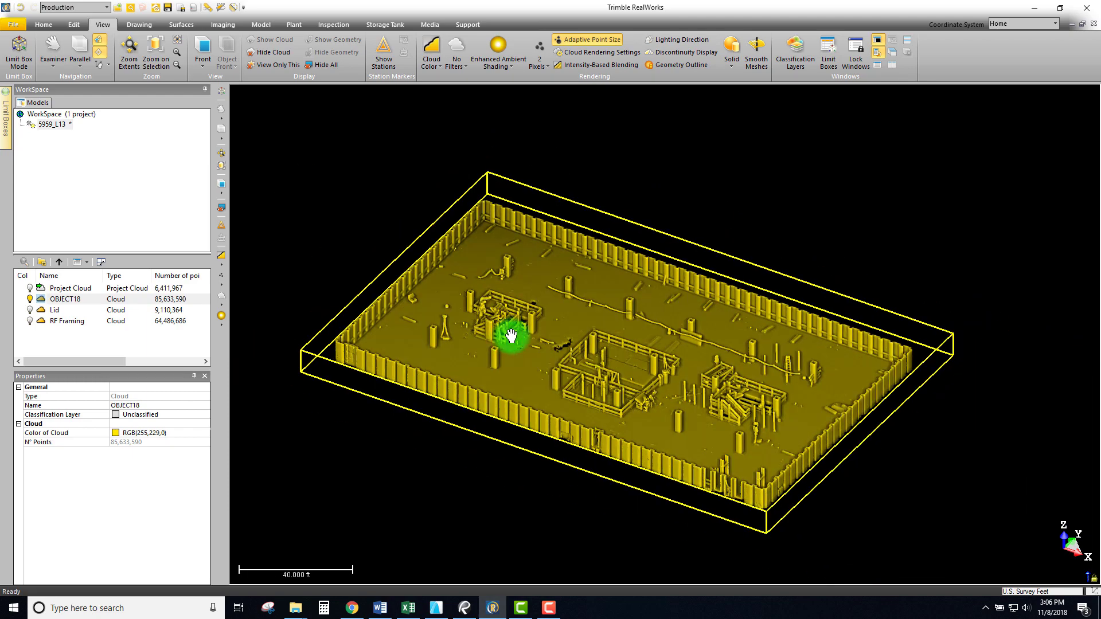
{"action": "left_click_drag", "start_coordinate": [511, 336], "coordinate": [697, 339]}
{"action": "scroll", "coordinate": [708, 274], "scroll_direction": "up", "scroll_amount": 2}
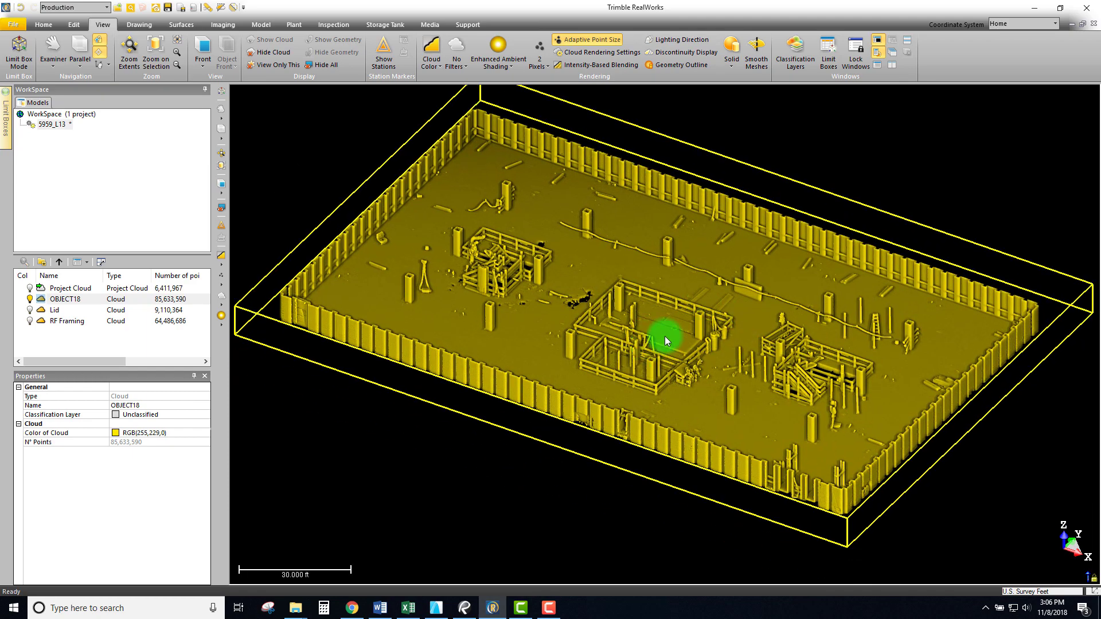
{"action": "scroll", "coordinate": [665, 335], "scroll_direction": "down", "scroll_amount": 2}
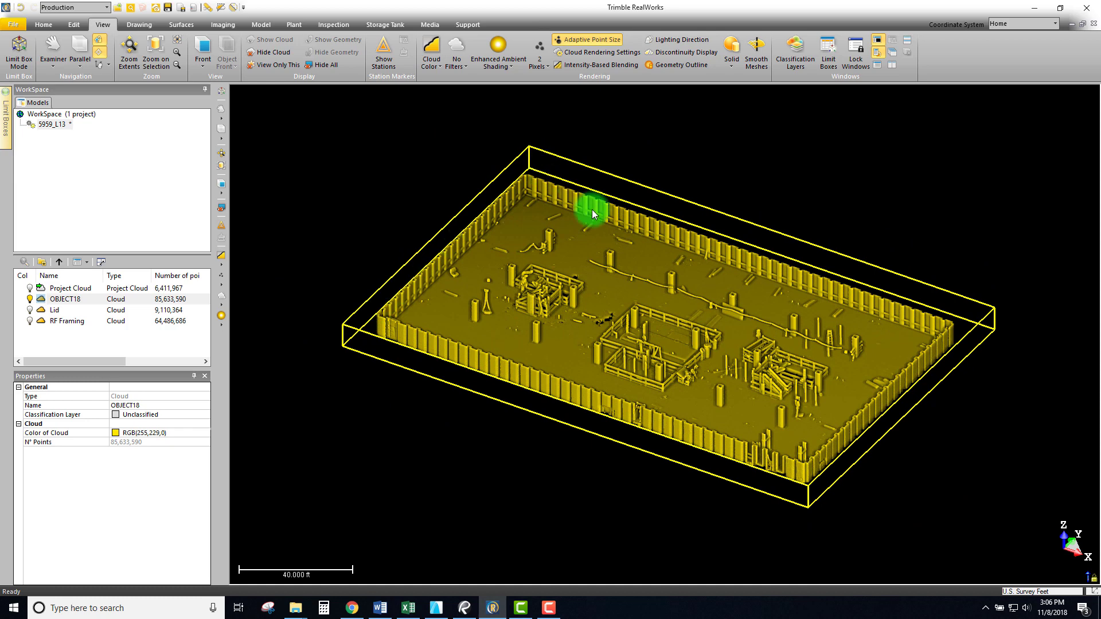